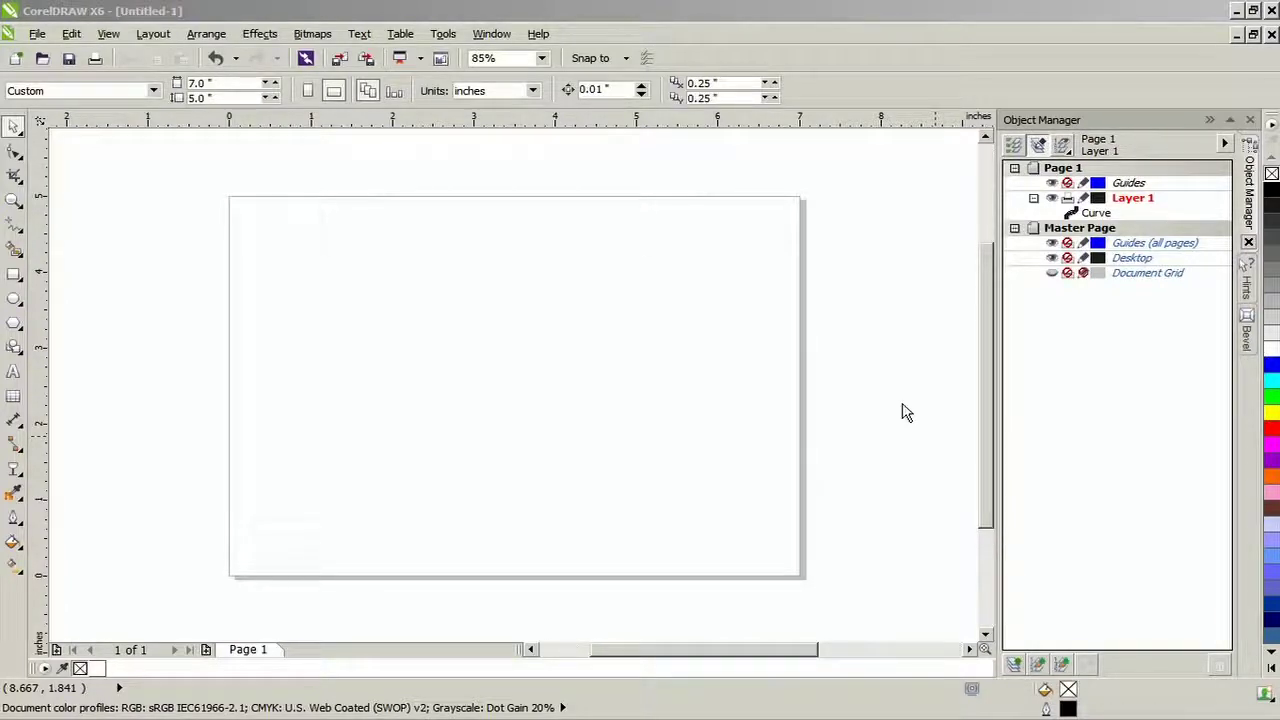
Step: Create a page-sized rectangle and load wood grain.jpg as its bitmap pattern fill
double_click(14, 275)
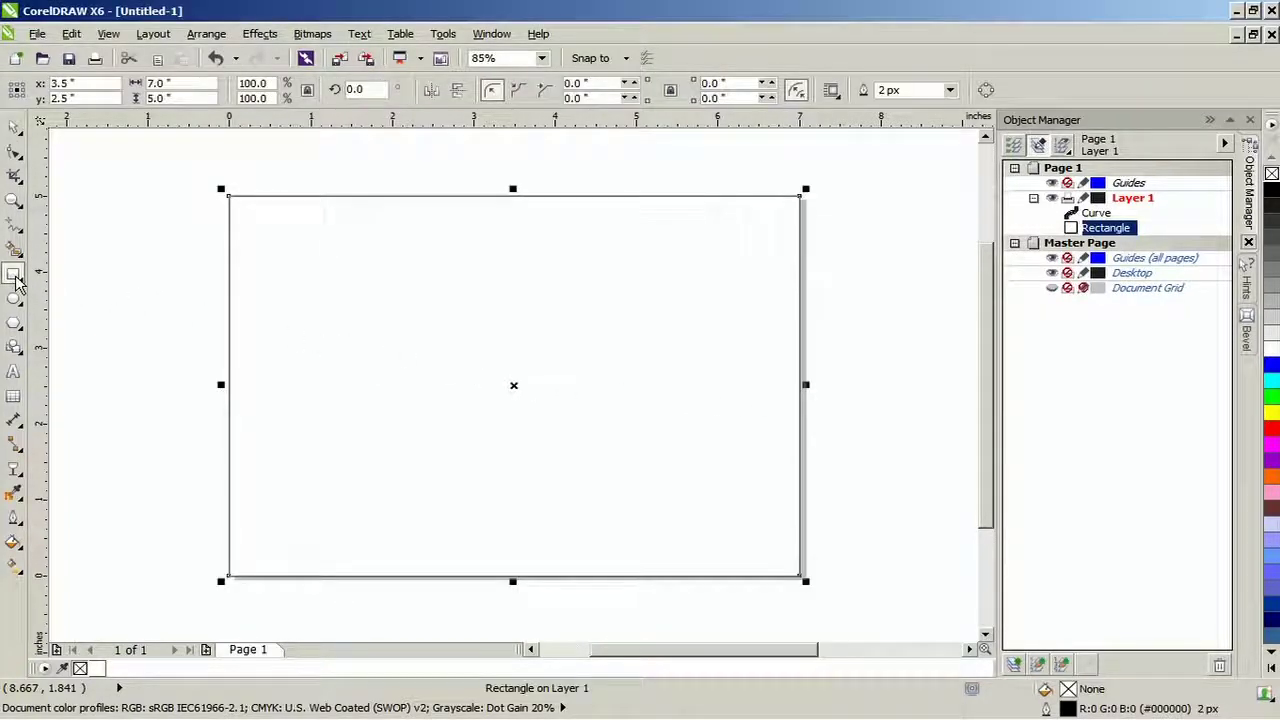
click(13, 541)
click(86, 582)
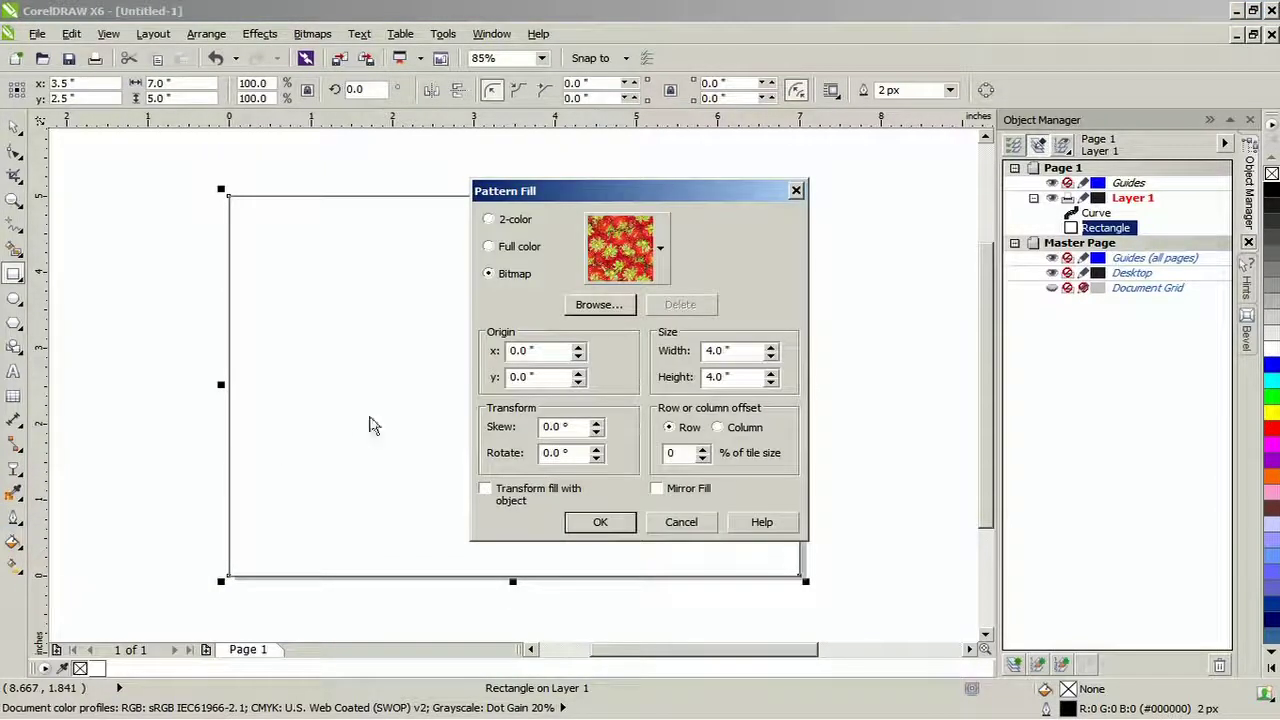
click(612, 311)
click(480, 222)
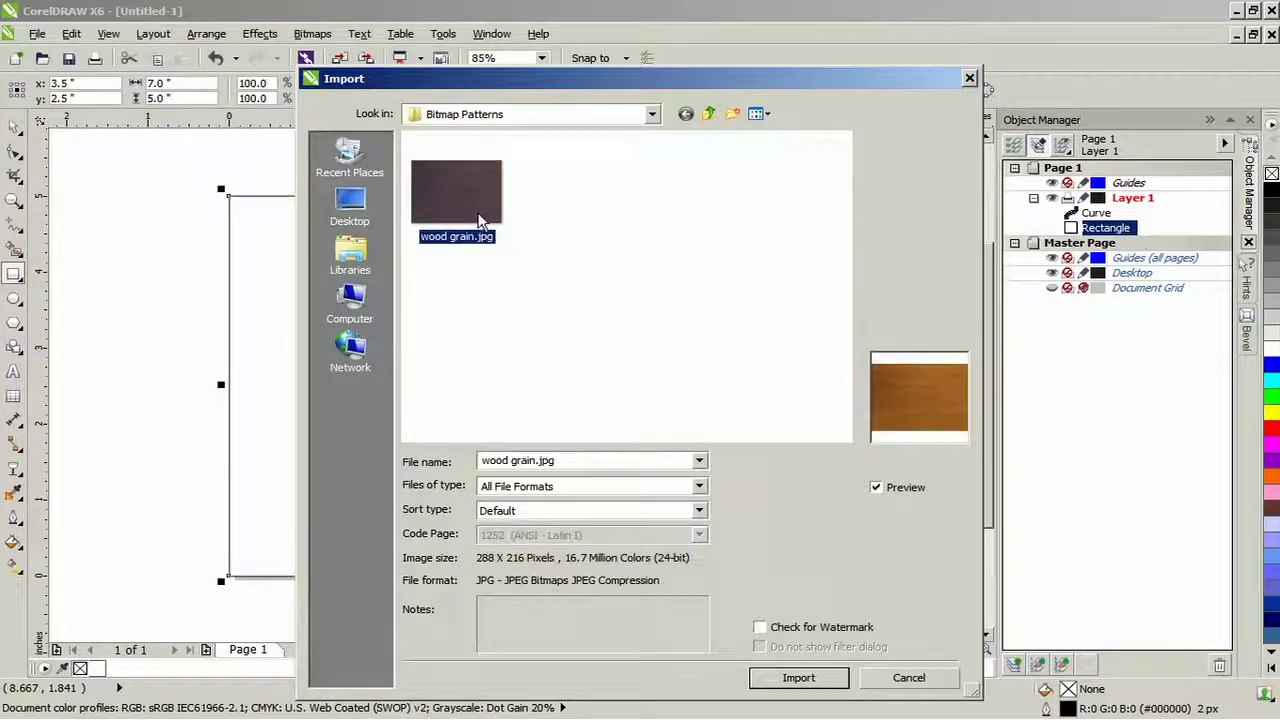
click(798, 677)
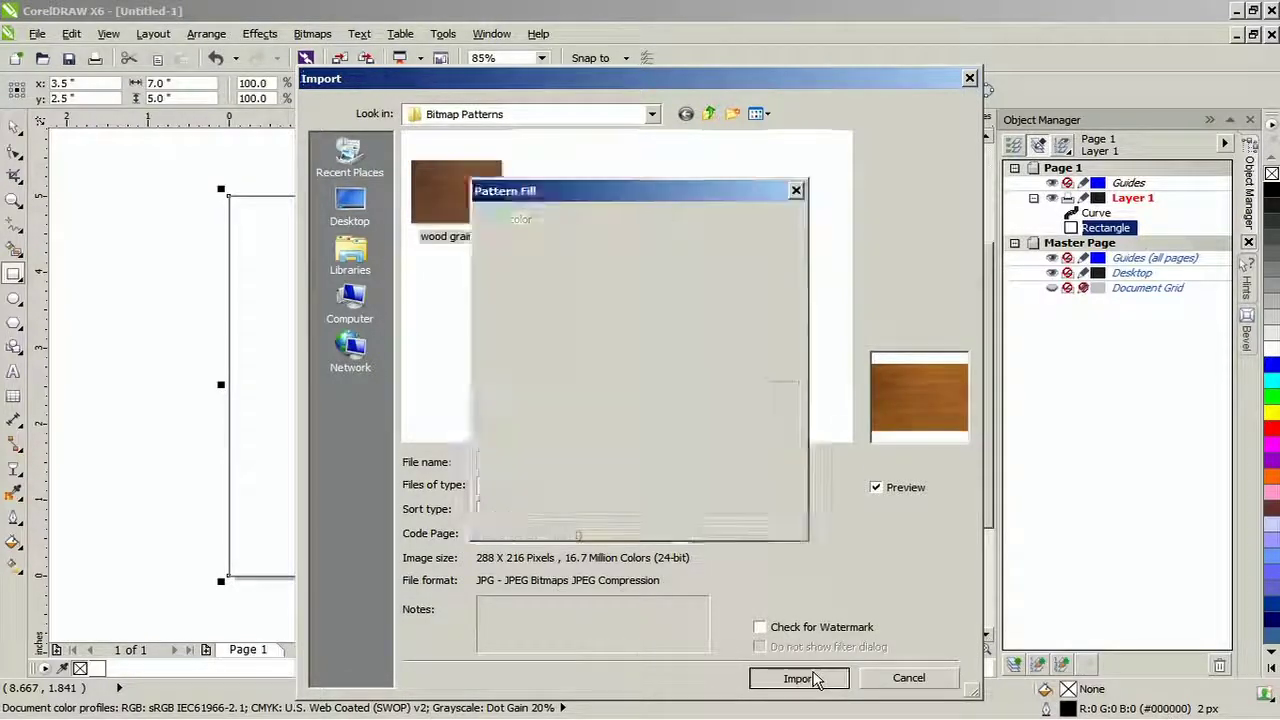
Step: Tile the wood pattern at 7 by 5 inches and apply it to the rectangle
double_click(730, 350)
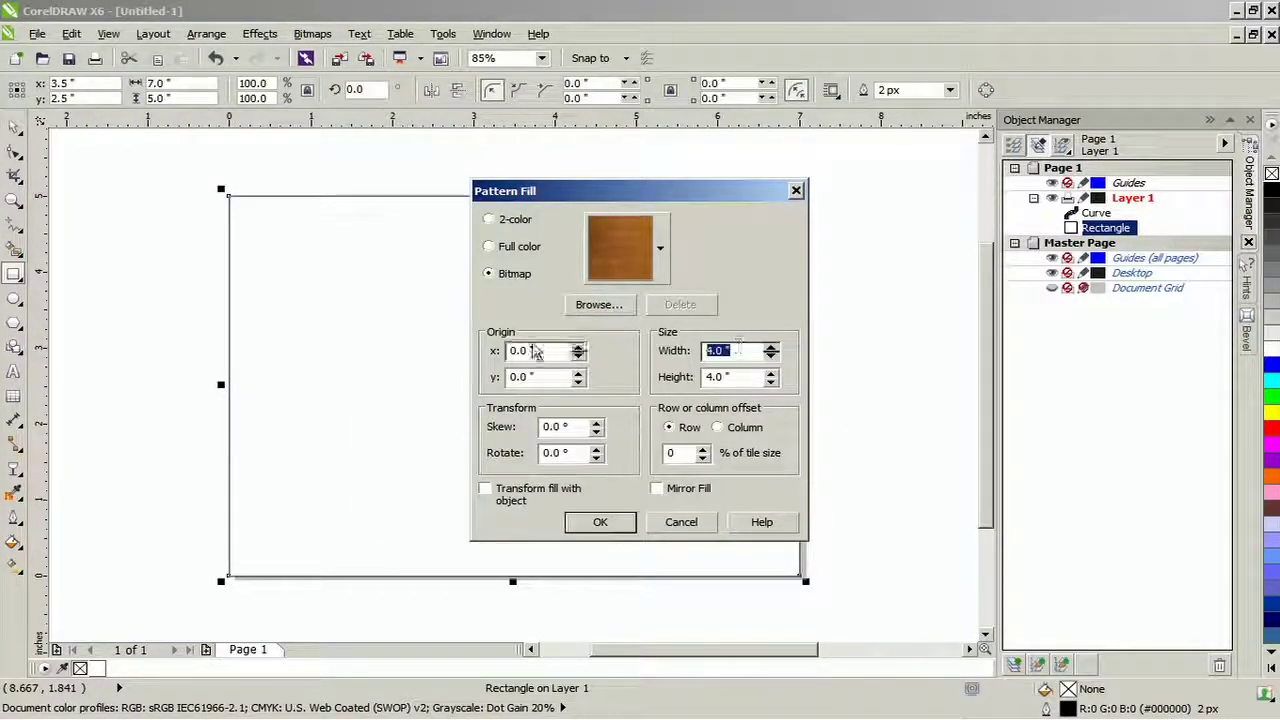
text(7)
key(Tab)
text(5)
key(Tab)
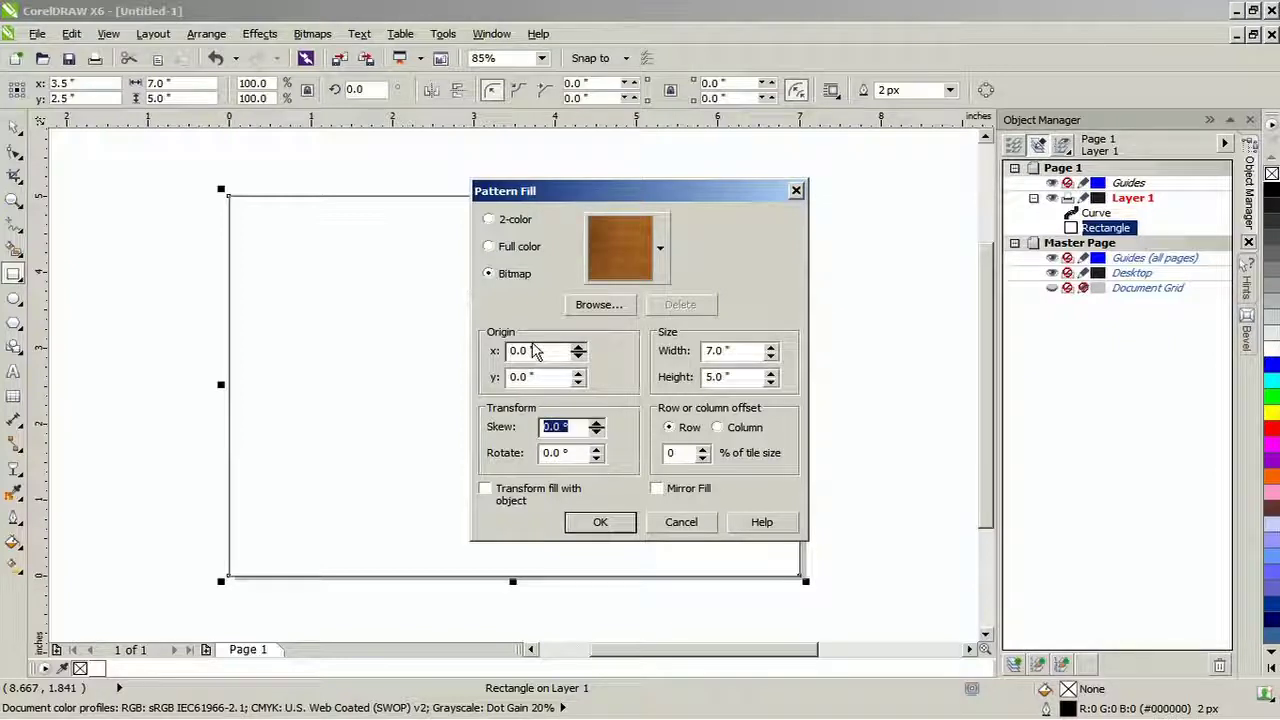
click(600, 524)
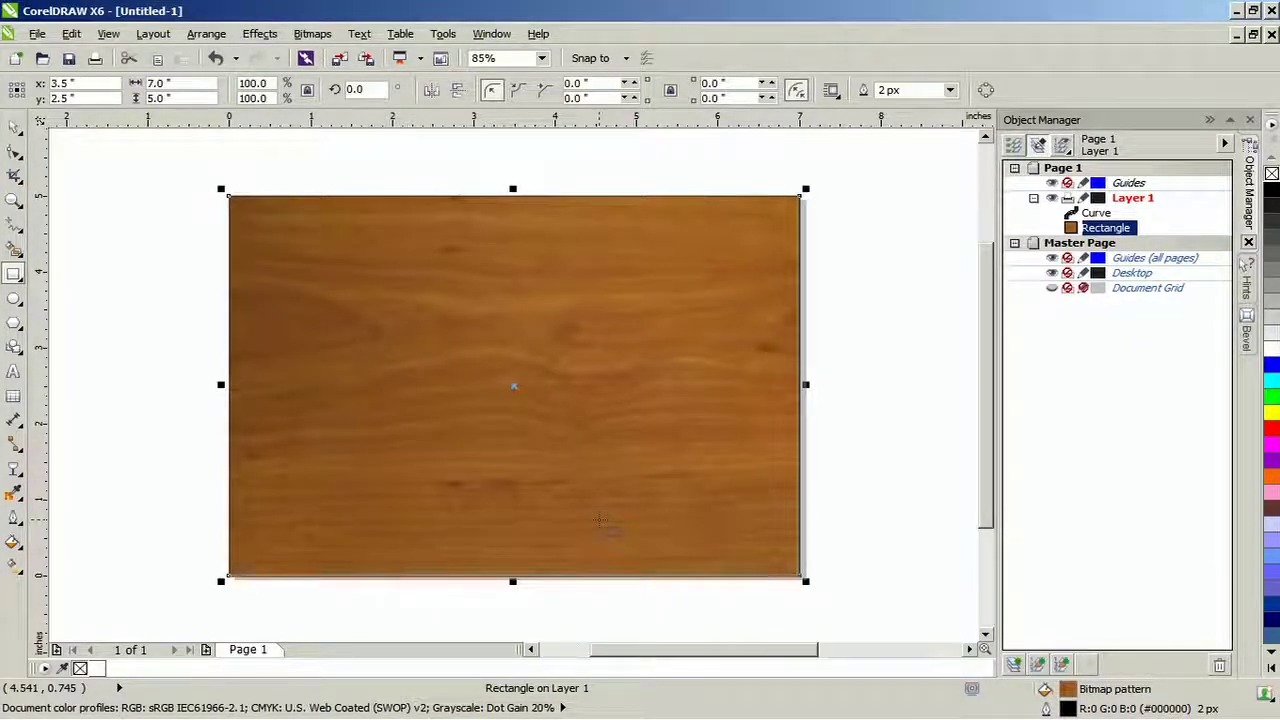
Step: Duplicate the wood rectangle and centre both the duplicate and the Sabina script on the page
key(ctrl+d)
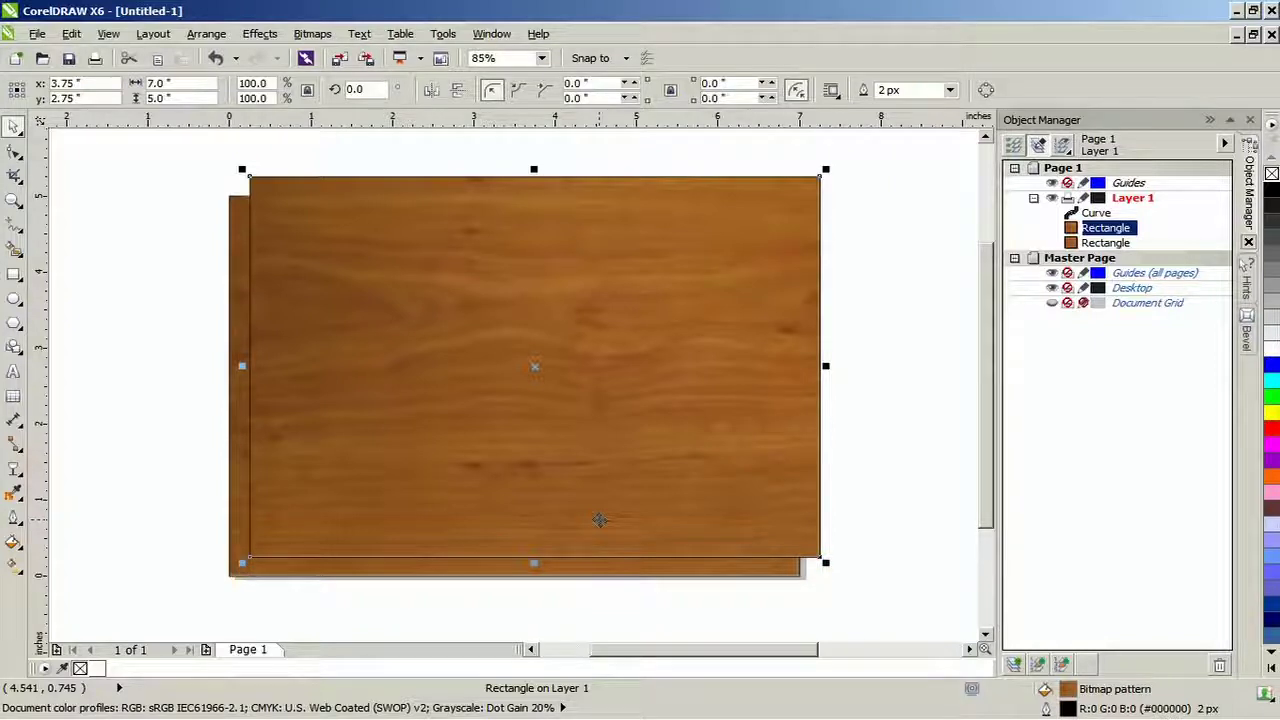
key(p)
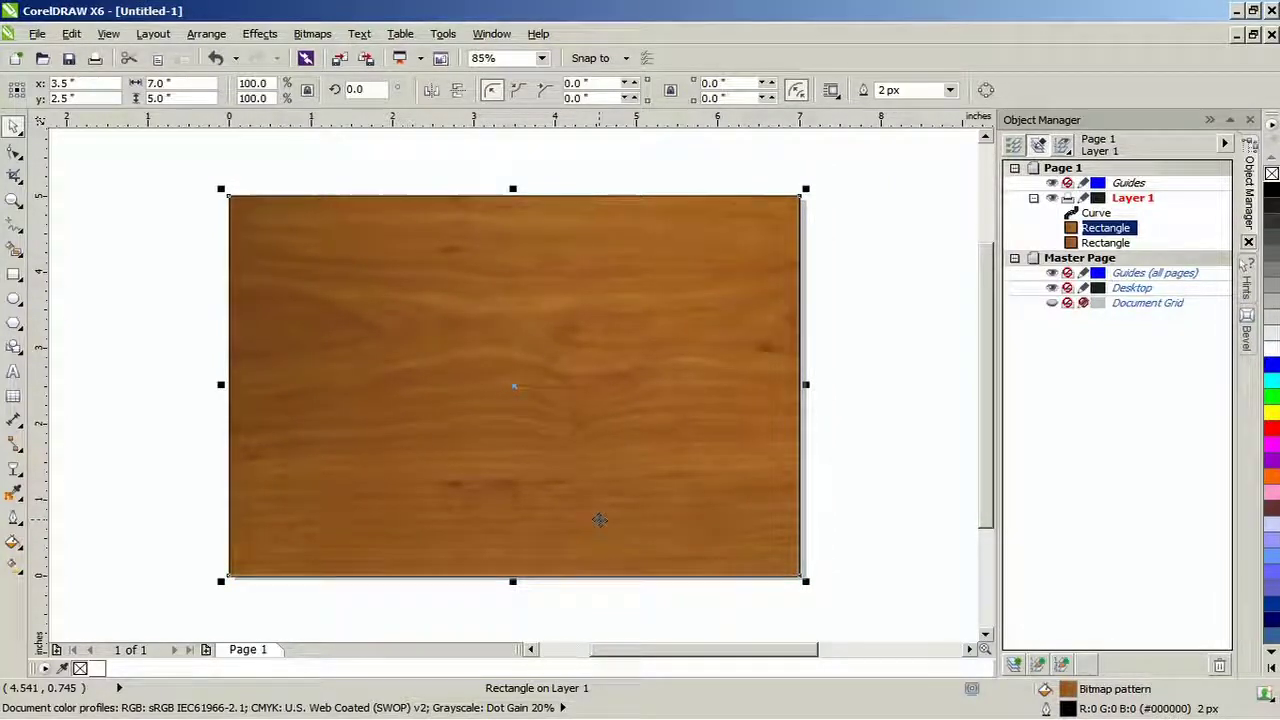
scroll(599, 520, down, 3)
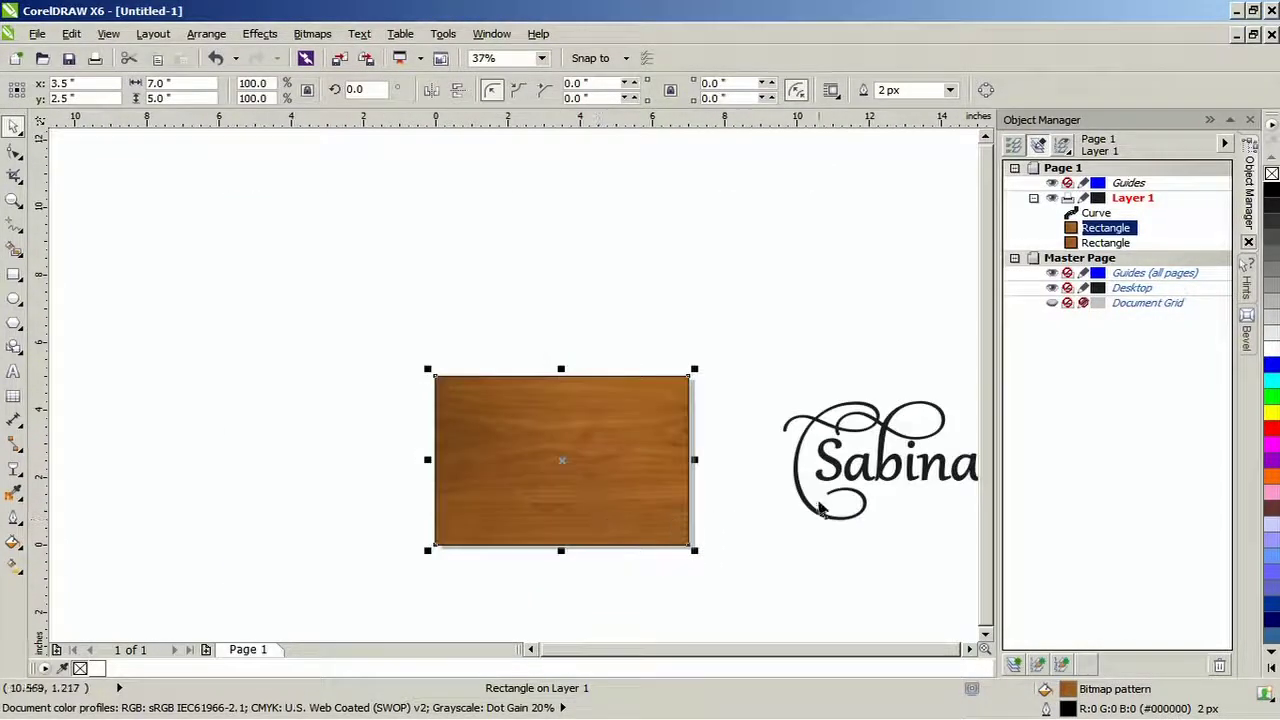
click(843, 481)
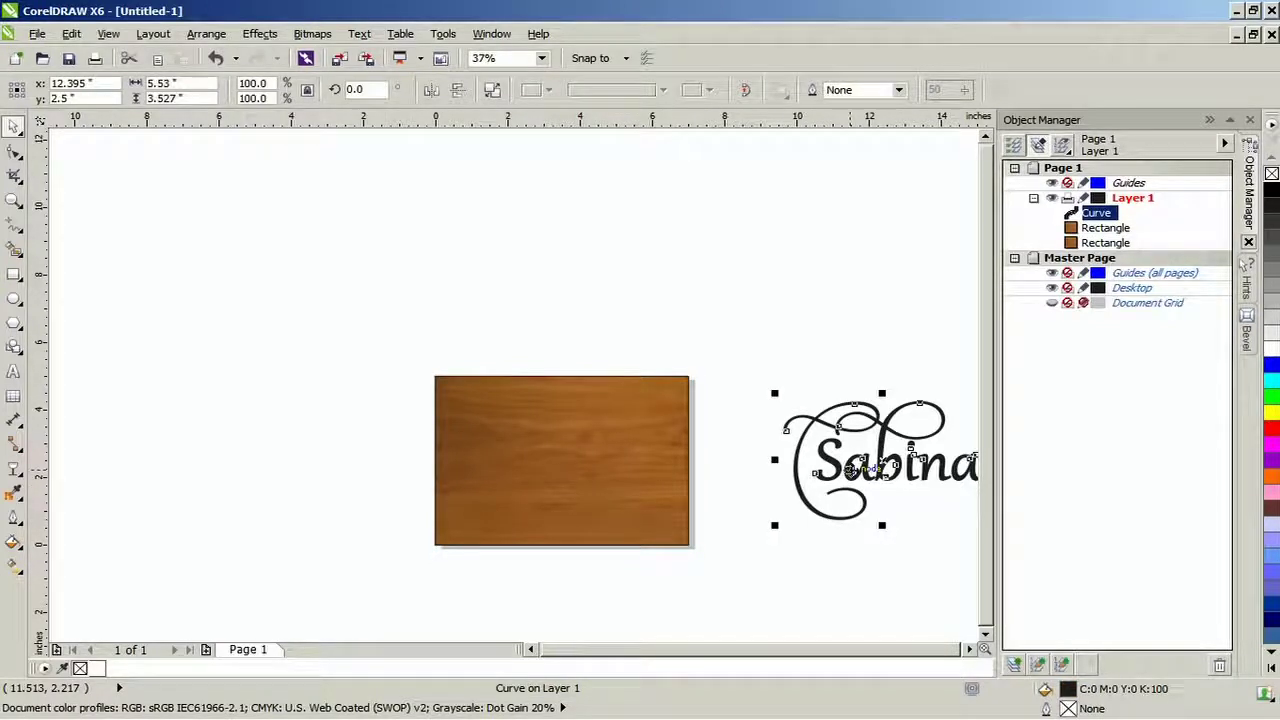
key(p)
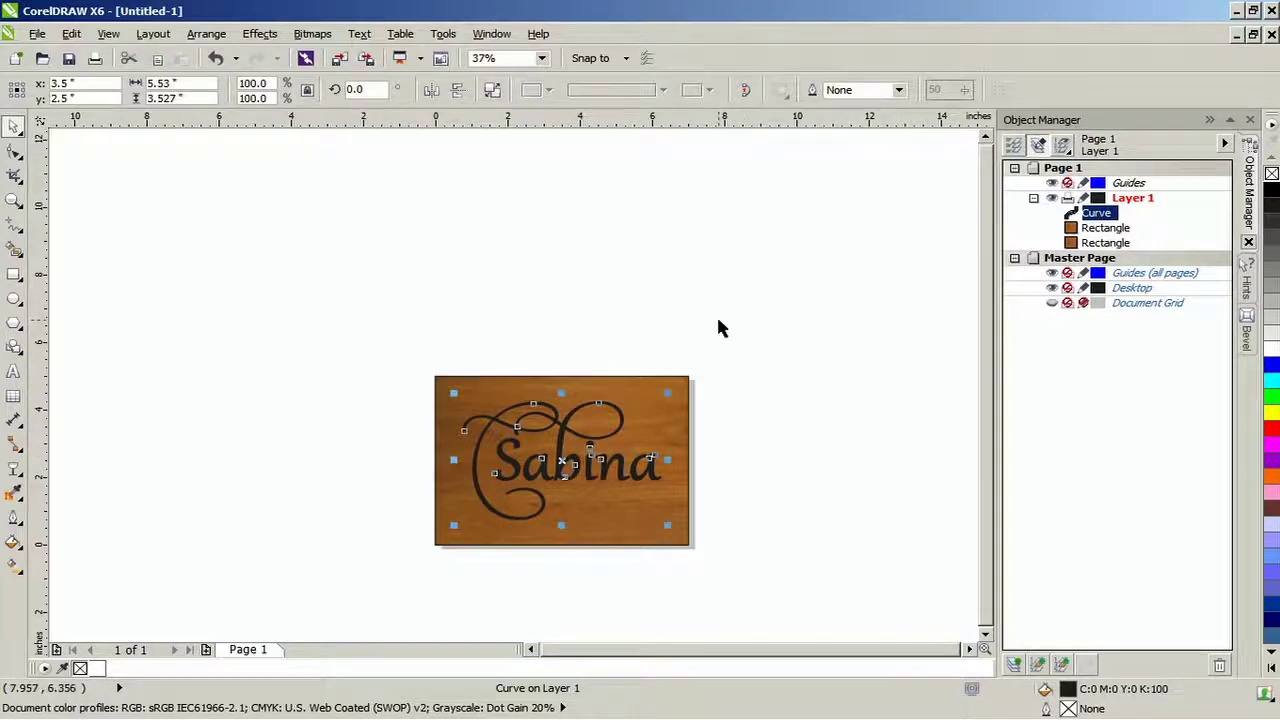
Step: Zoom to 109% and add the top wood rectangle to the Sabina selection
click(541, 58)
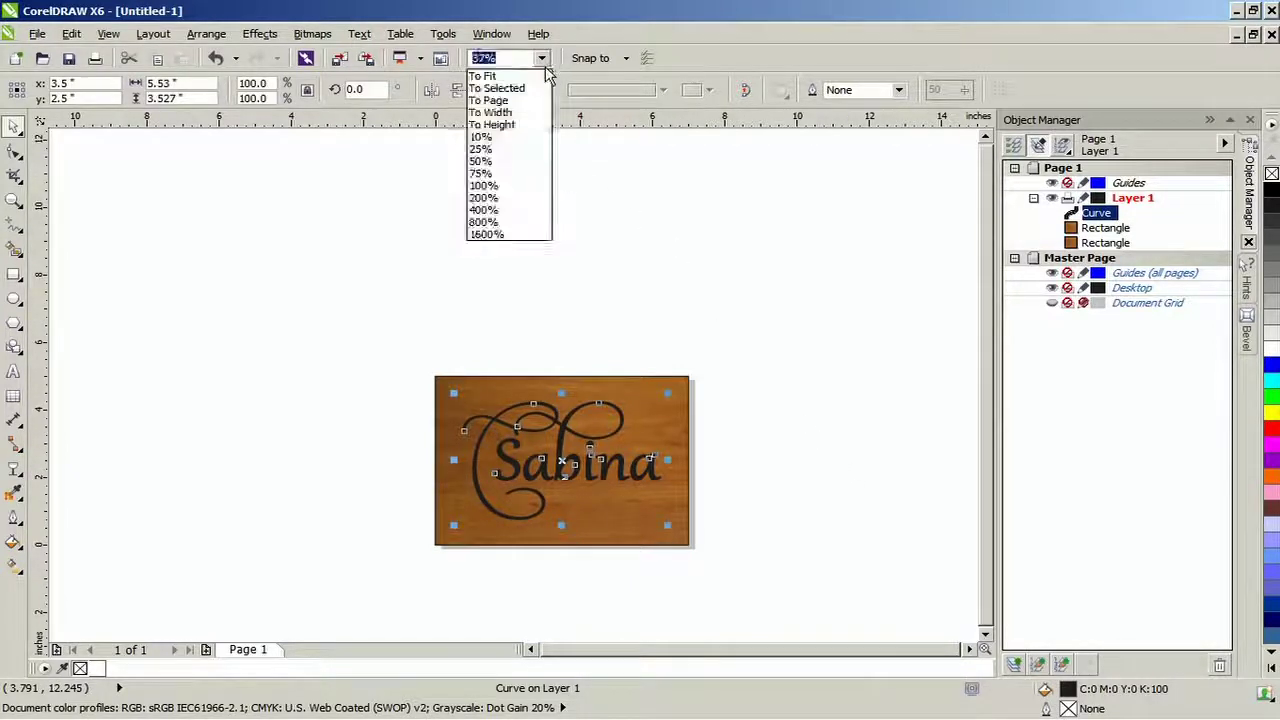
click(530, 86)
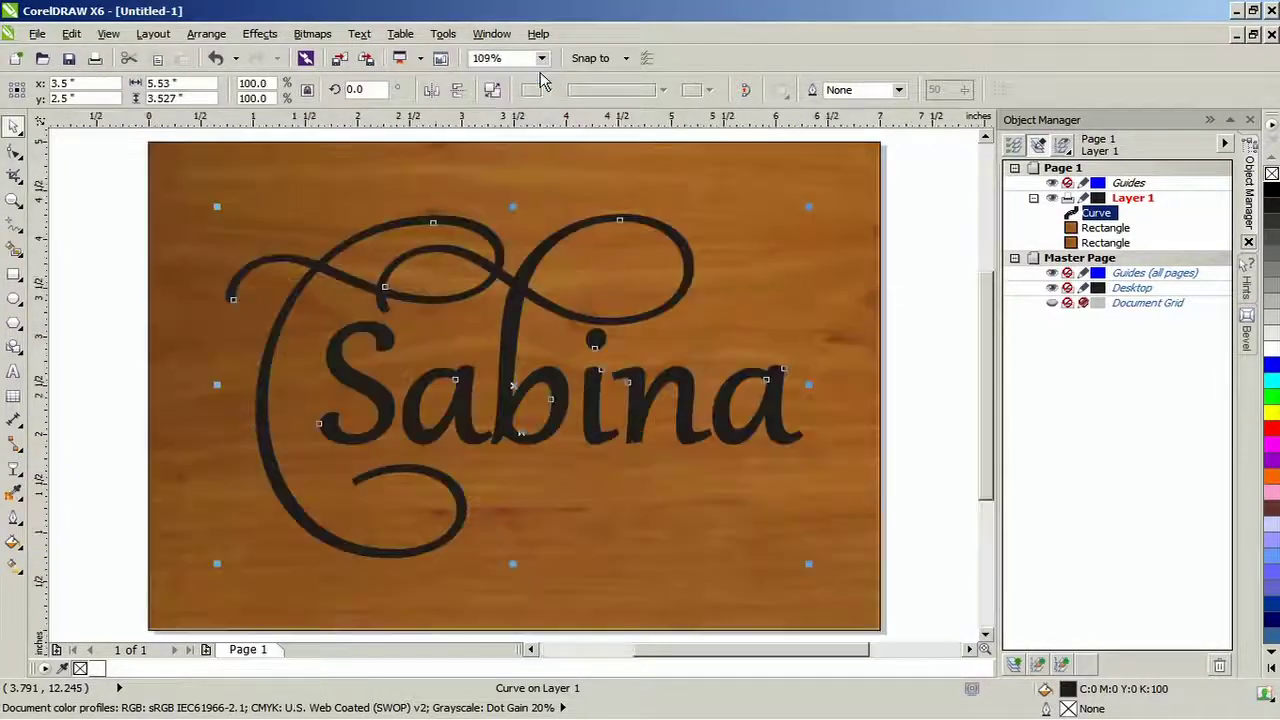
shift+click(843, 343)
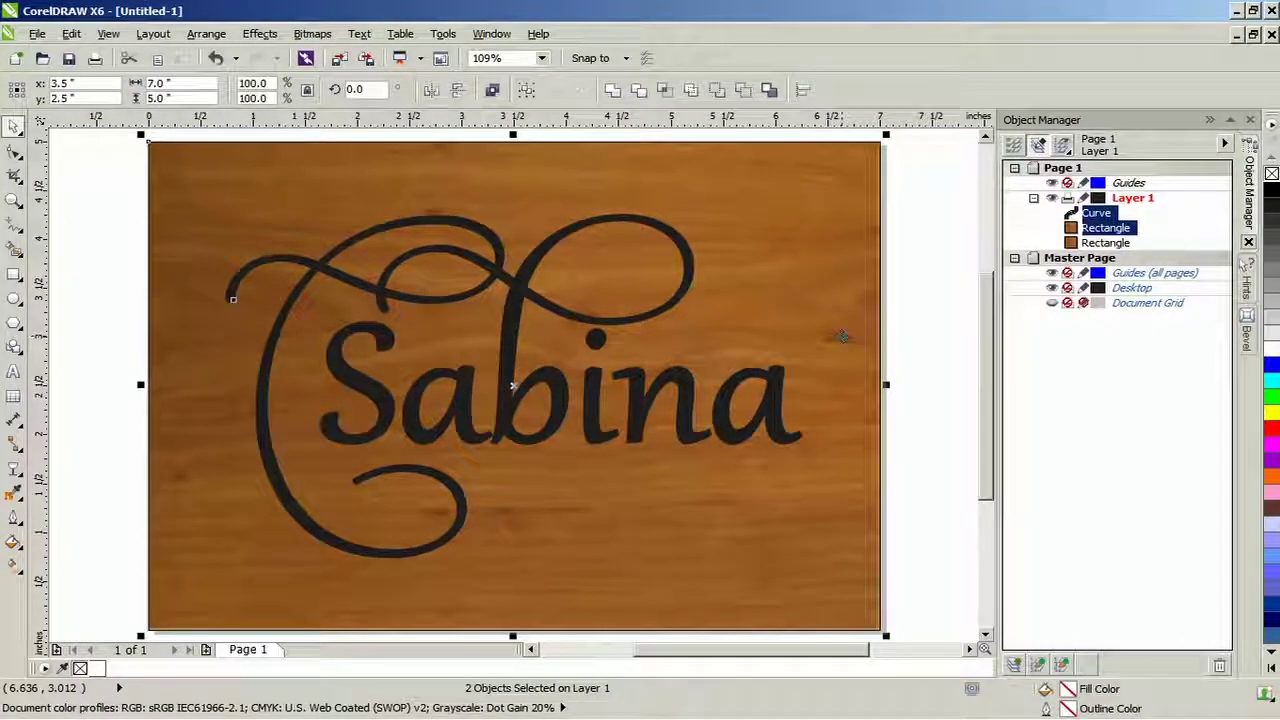
Step: Combine the Sabina script with the top wood rectangle and set its outline to Hairline
click(207, 34)
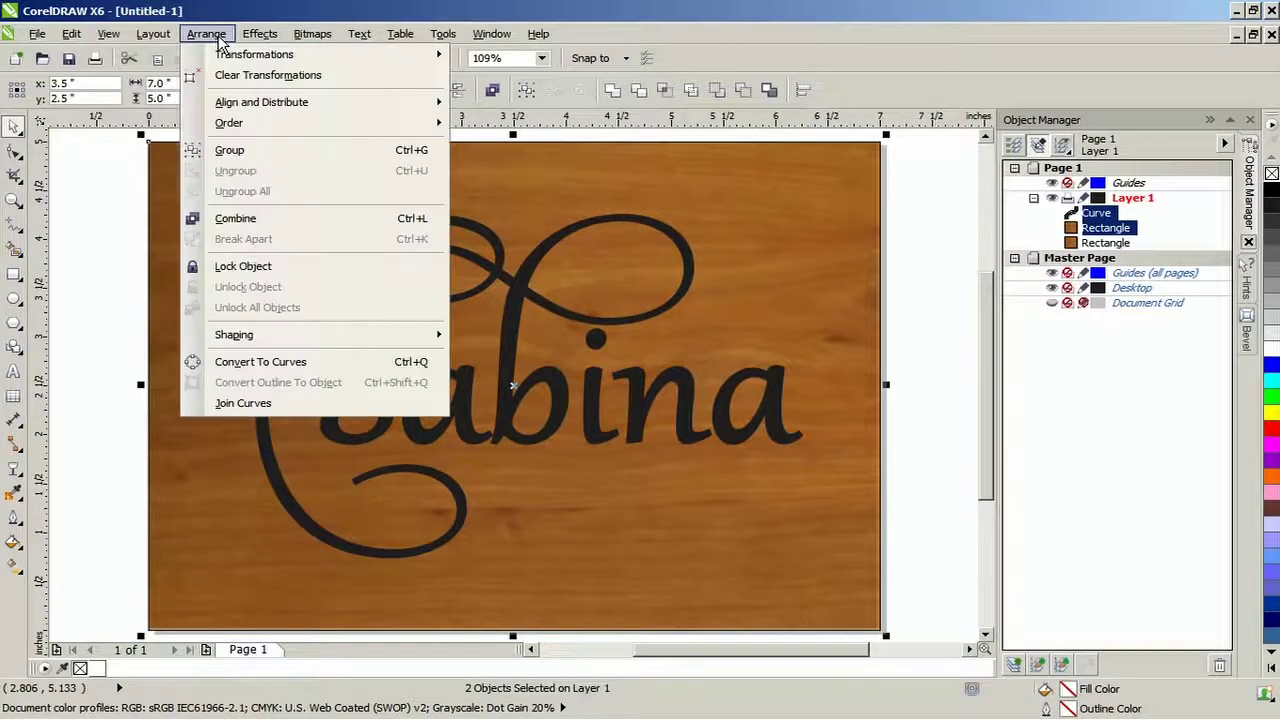
click(280, 218)
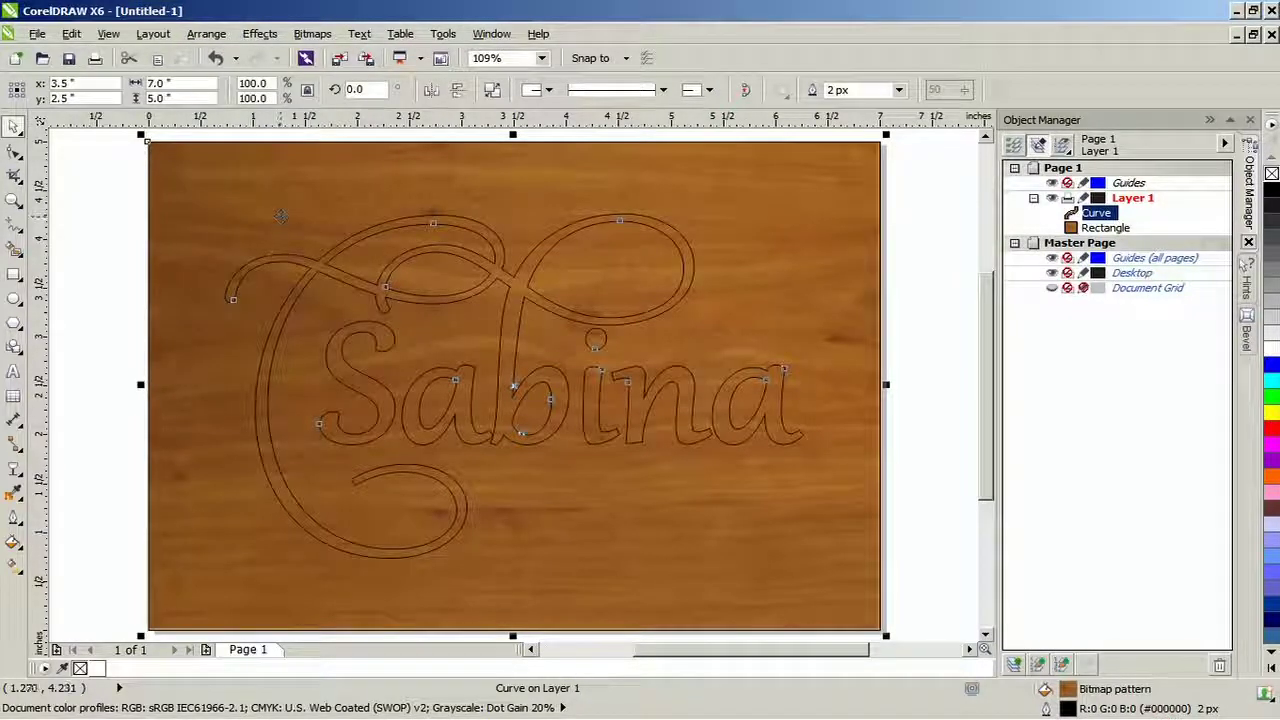
click(897, 90)
click(869, 120)
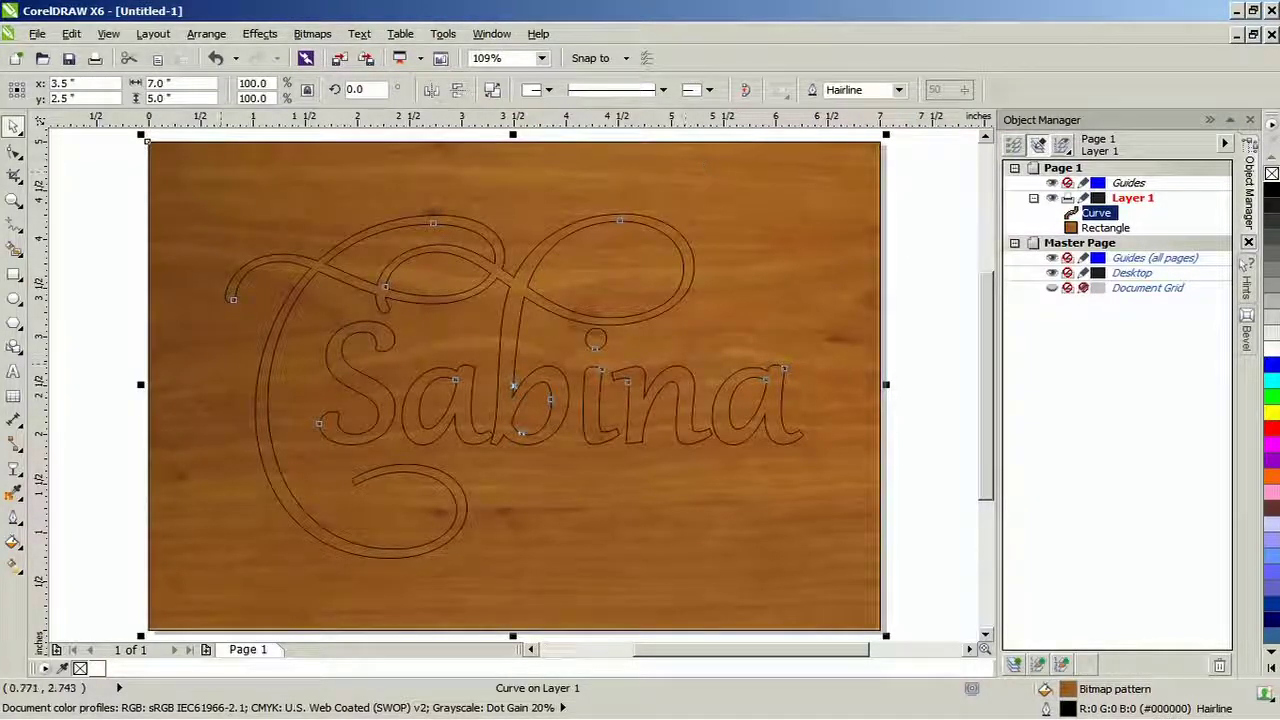
click(14, 467)
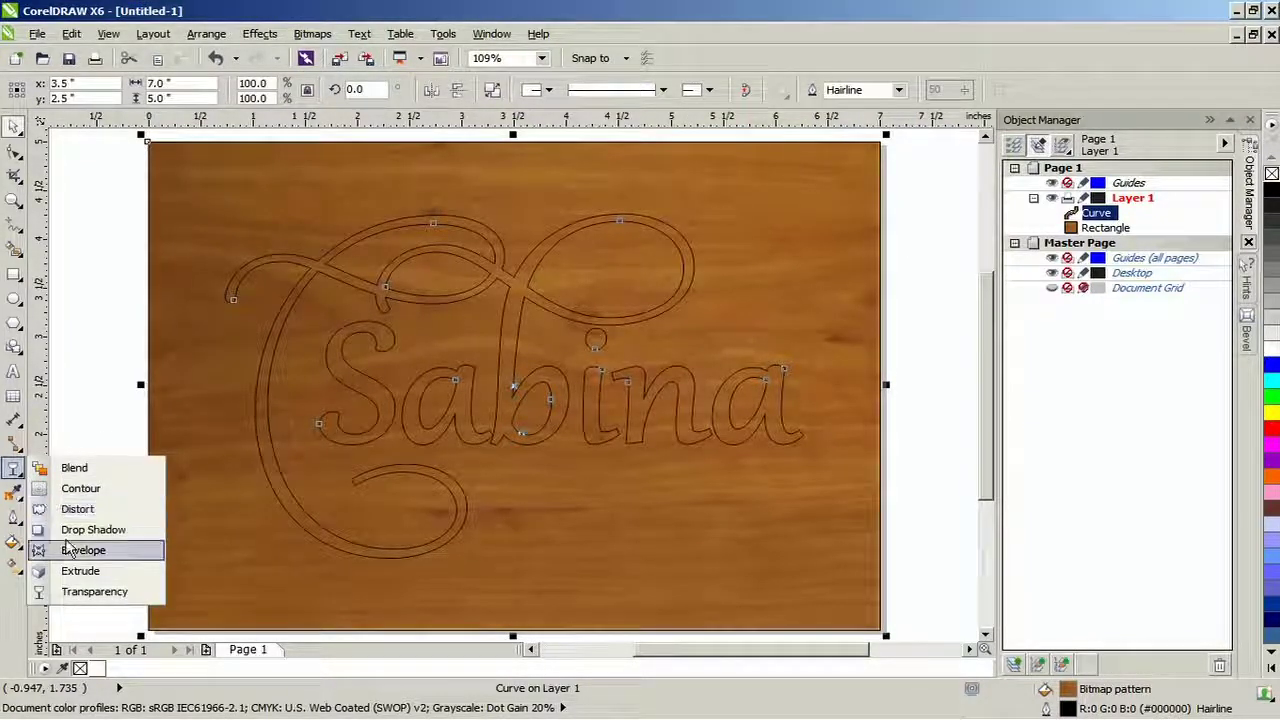
Step: Drop-shadow the combined wood shape at 95 opacity, feather 2, Normal blend mode
click(93, 529)
drag(148, 420, 889, 457)
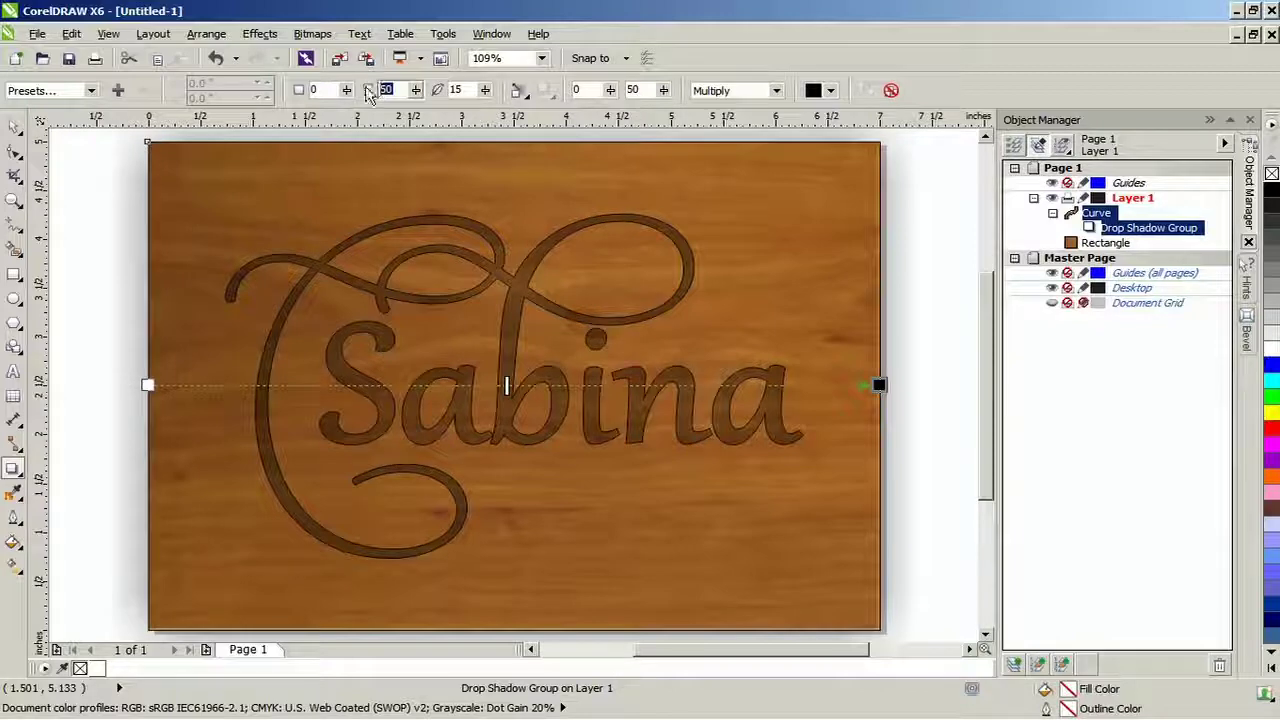
text(95)
key(Return)
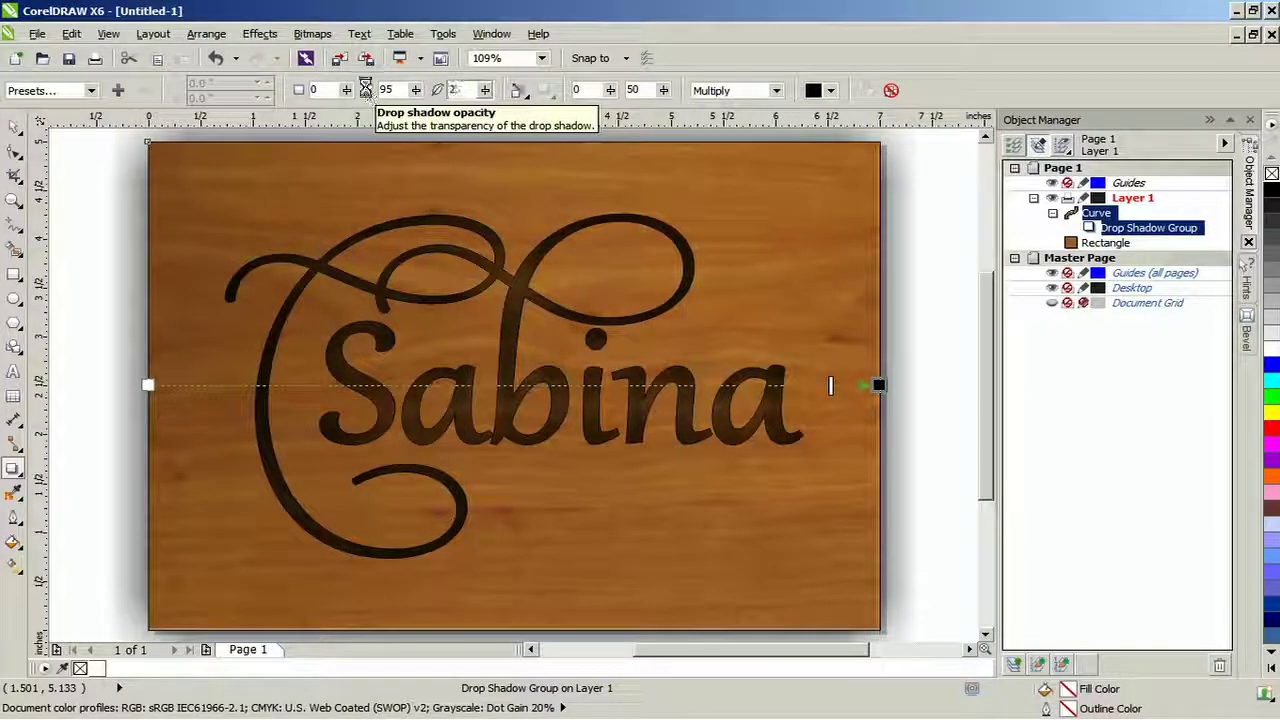
key(Tab)
key(Tab)
key(Tab)
key(Tab)
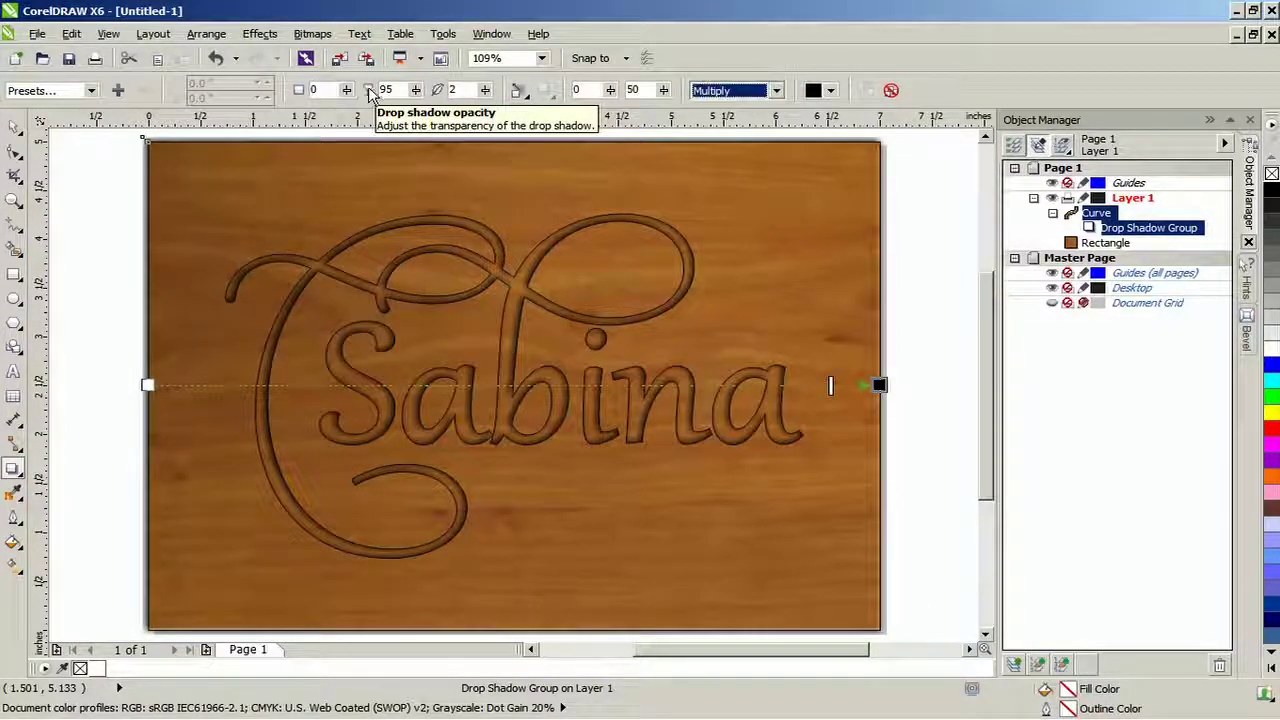
click(776, 90)
click(736, 106)
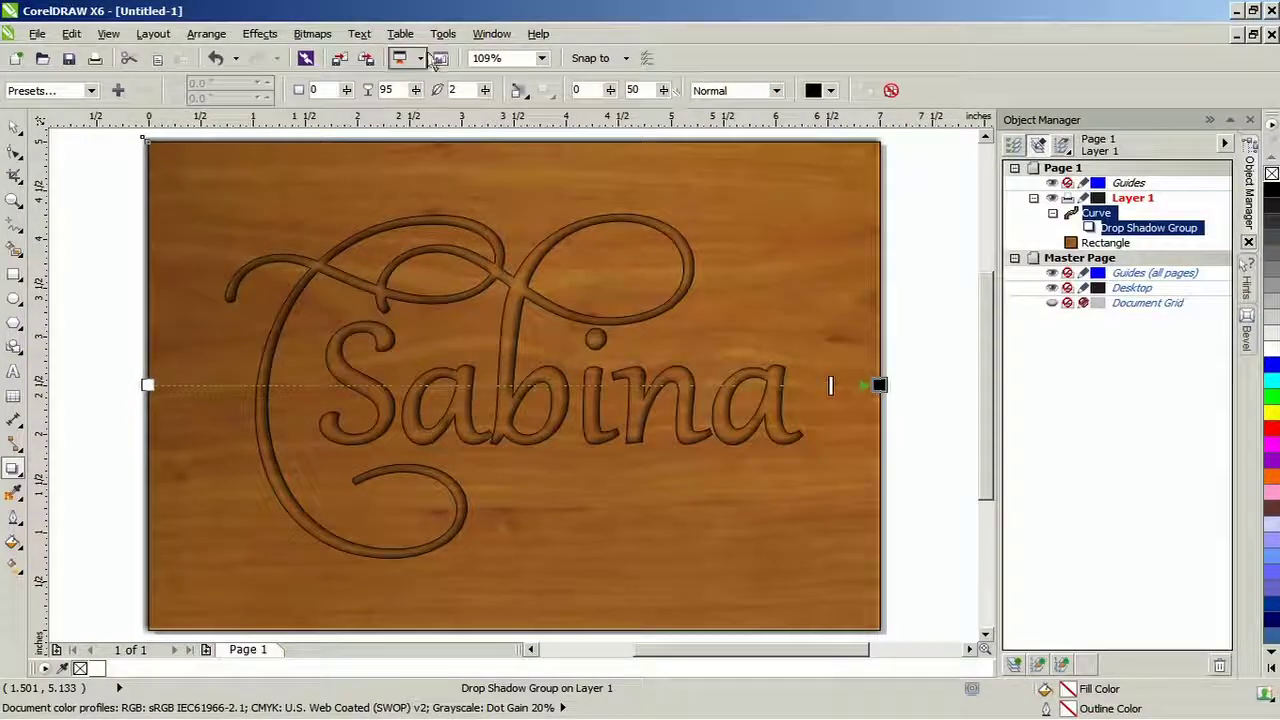
click(206, 34)
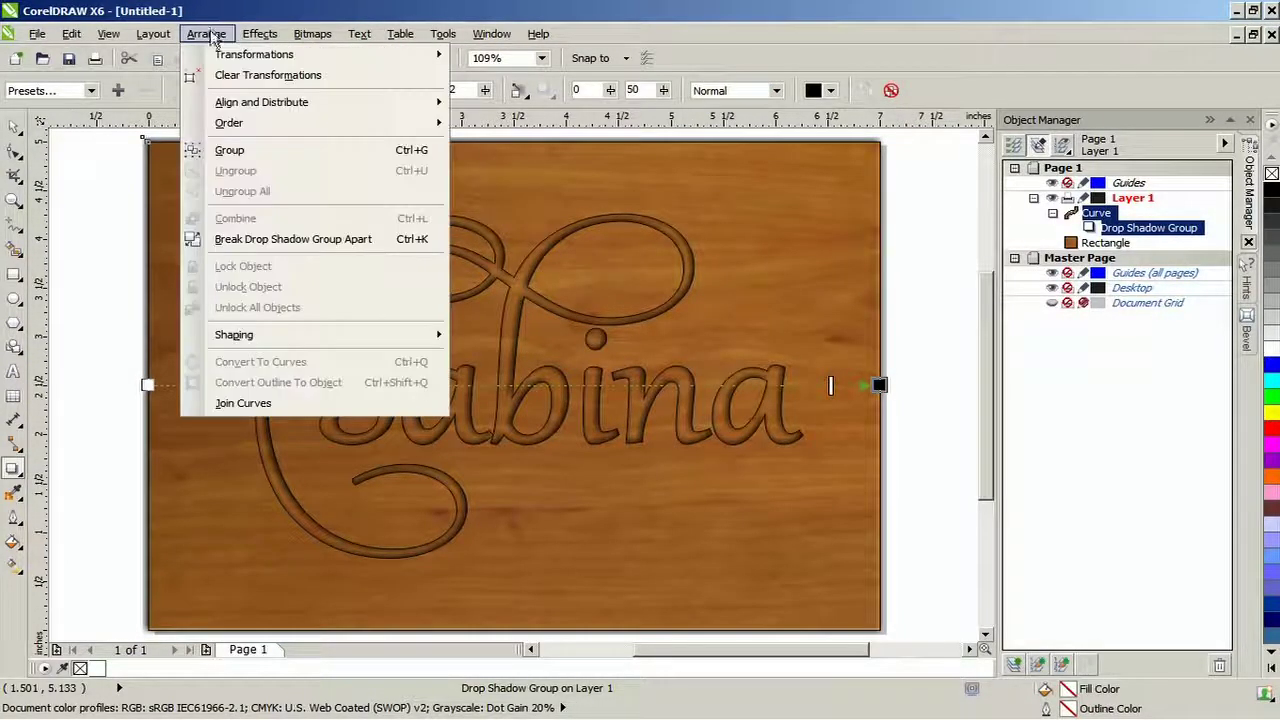
Step: Break the drop shadow apart and nudge the shadow right to 3.529, 2.47 inches
click(293, 240)
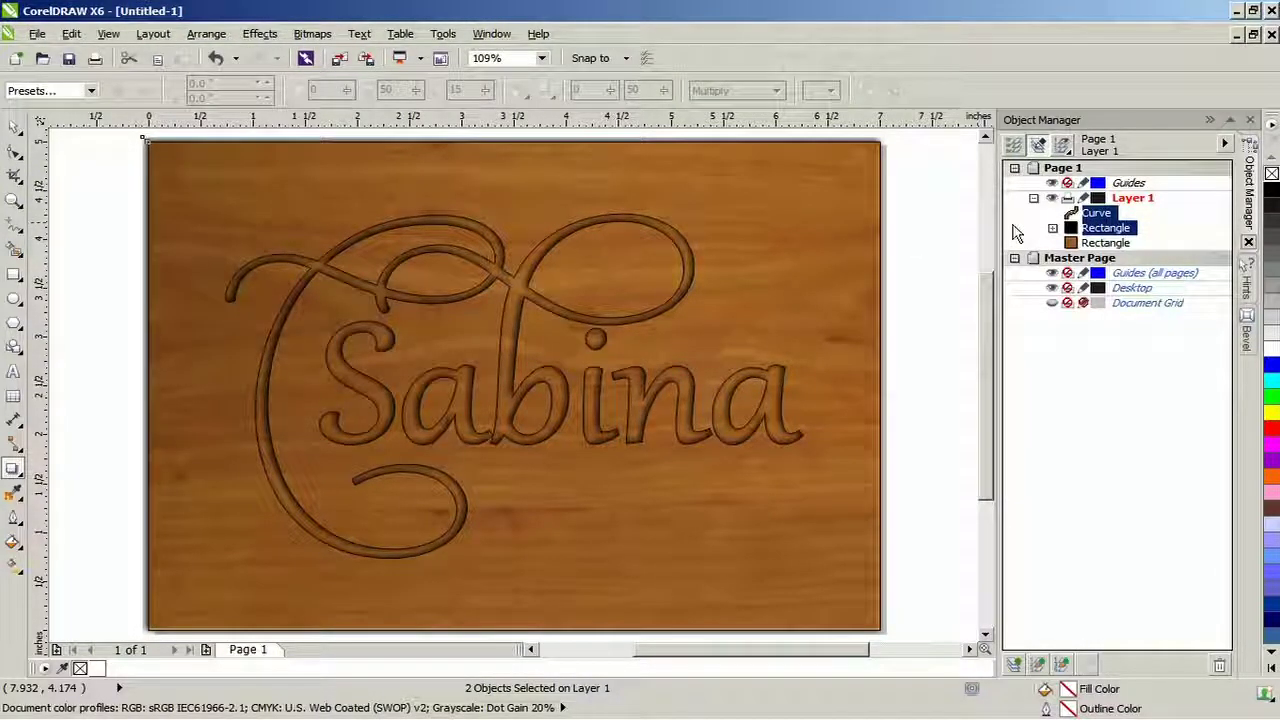
click(1105, 228)
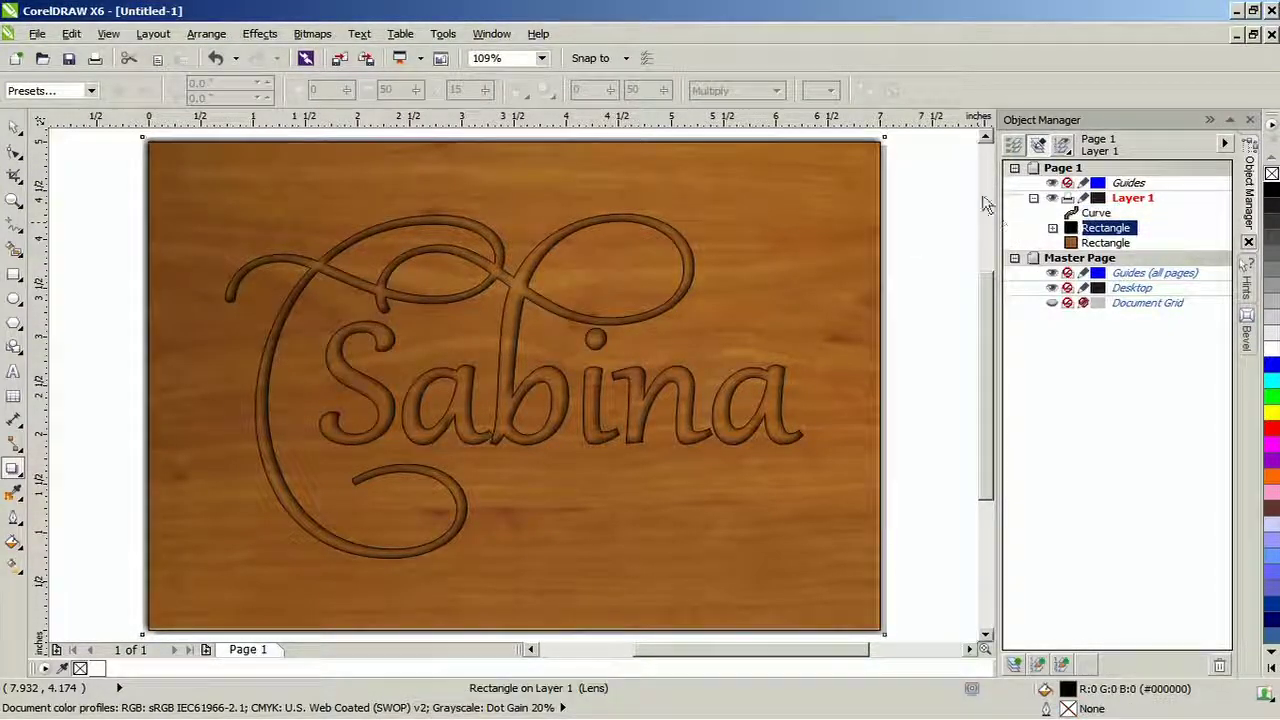
click(16, 123)
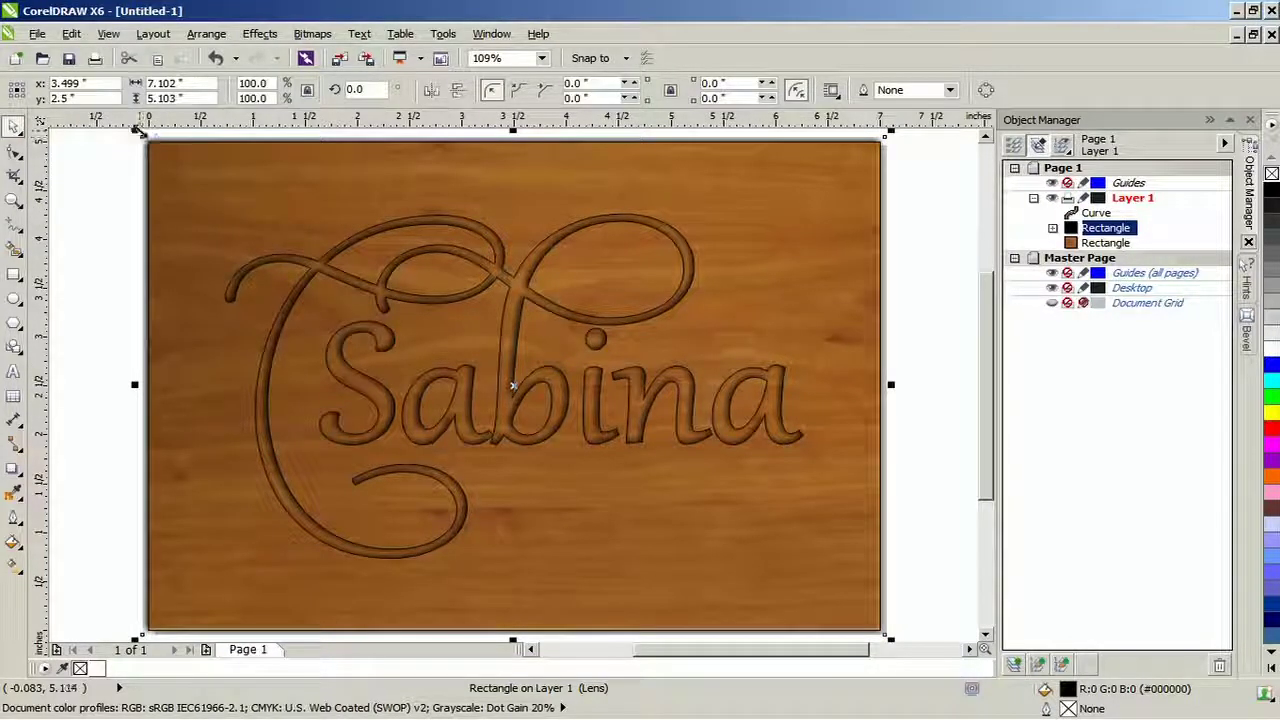
drag(512, 385, 516, 388)
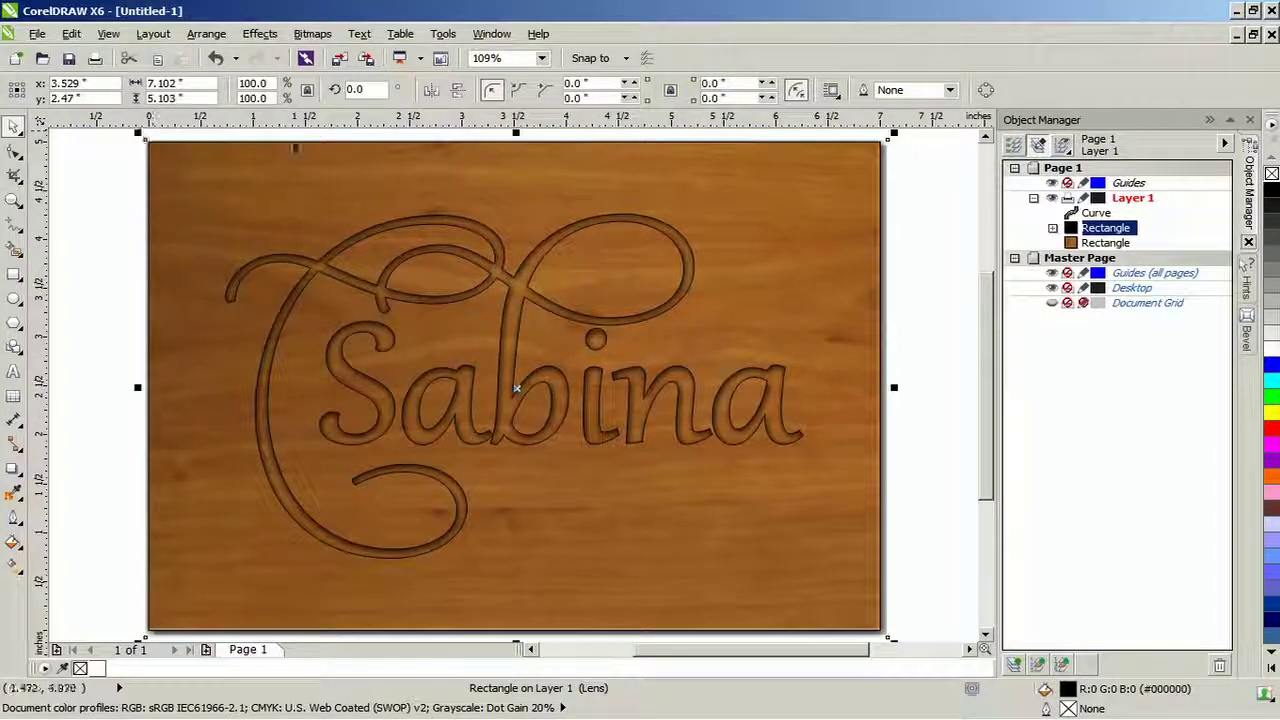
click(1095, 213)
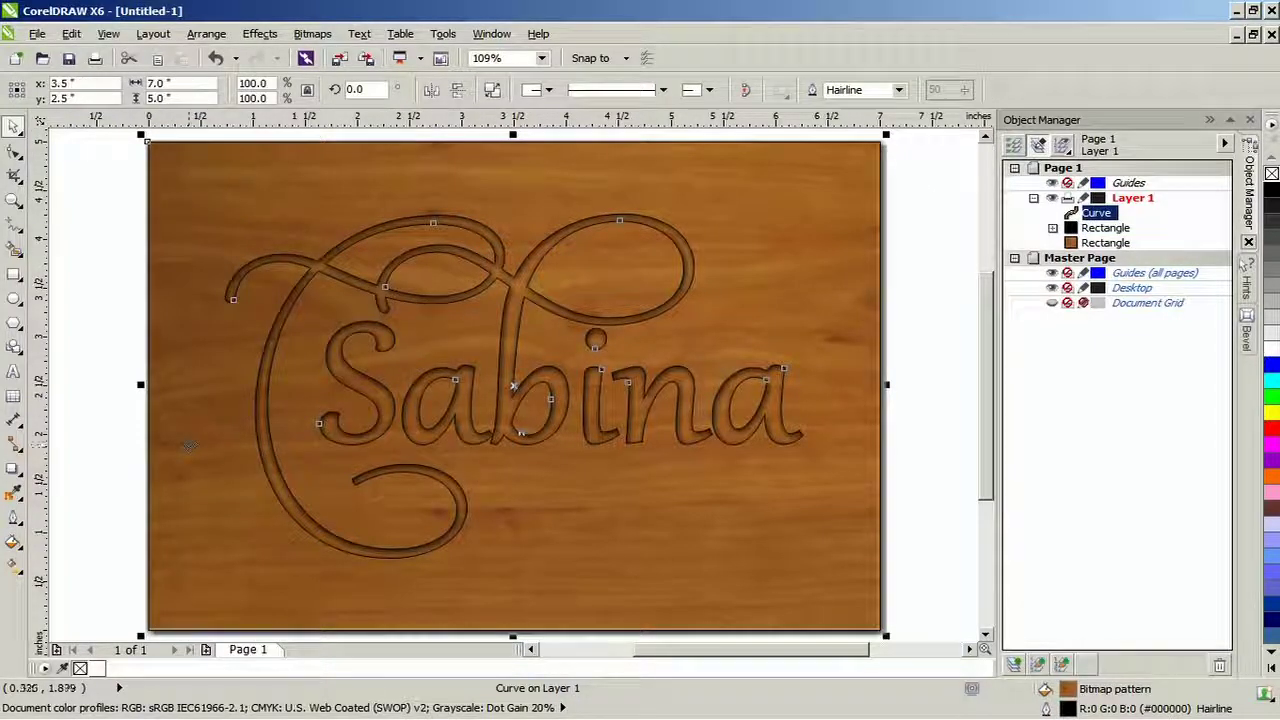
Step: Add a white drop shadow to the Sabina curve: opacity 95, feather 2, Normal blend
click(16, 468)
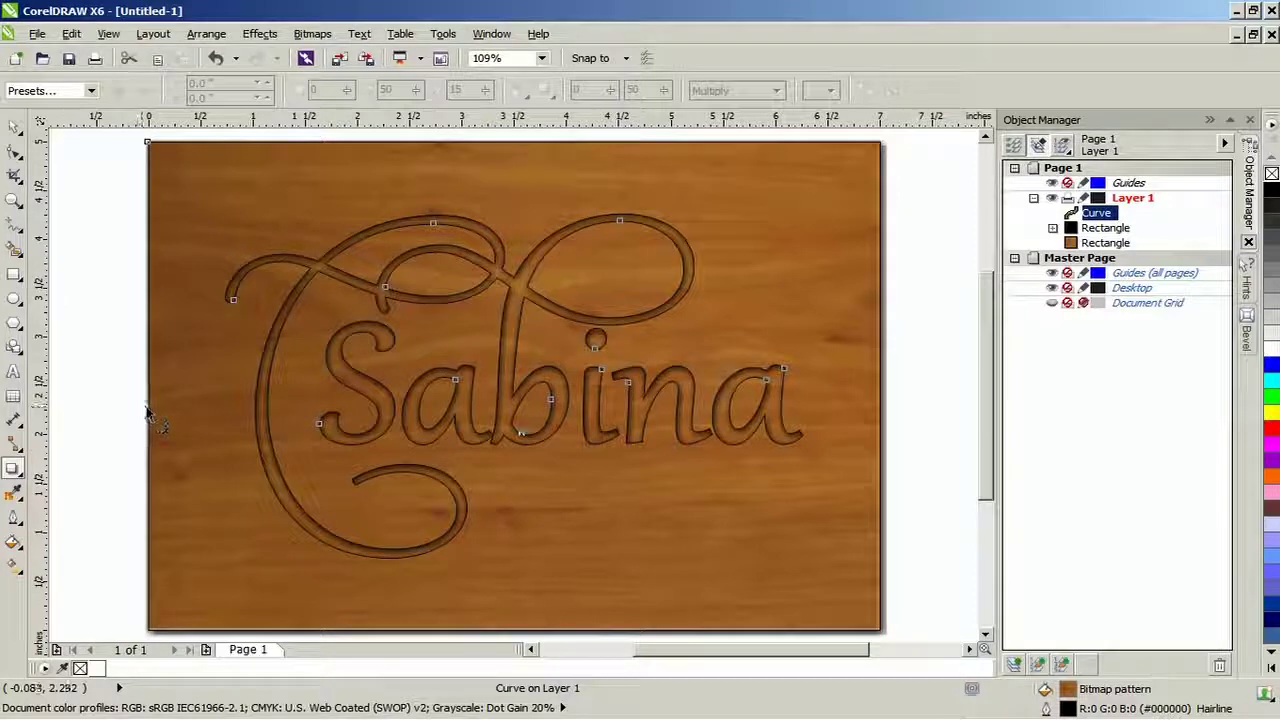
drag(148, 415, 876, 432)
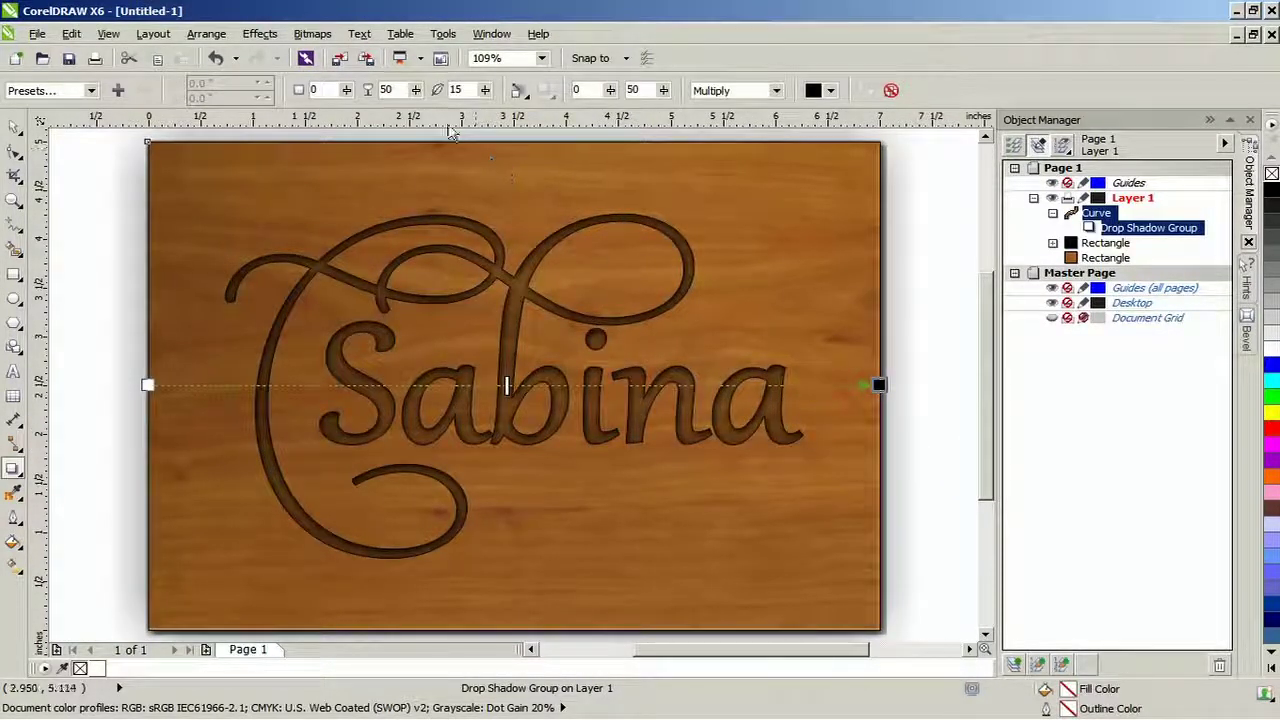
double_click(386, 90)
text(95)
key(Tab)
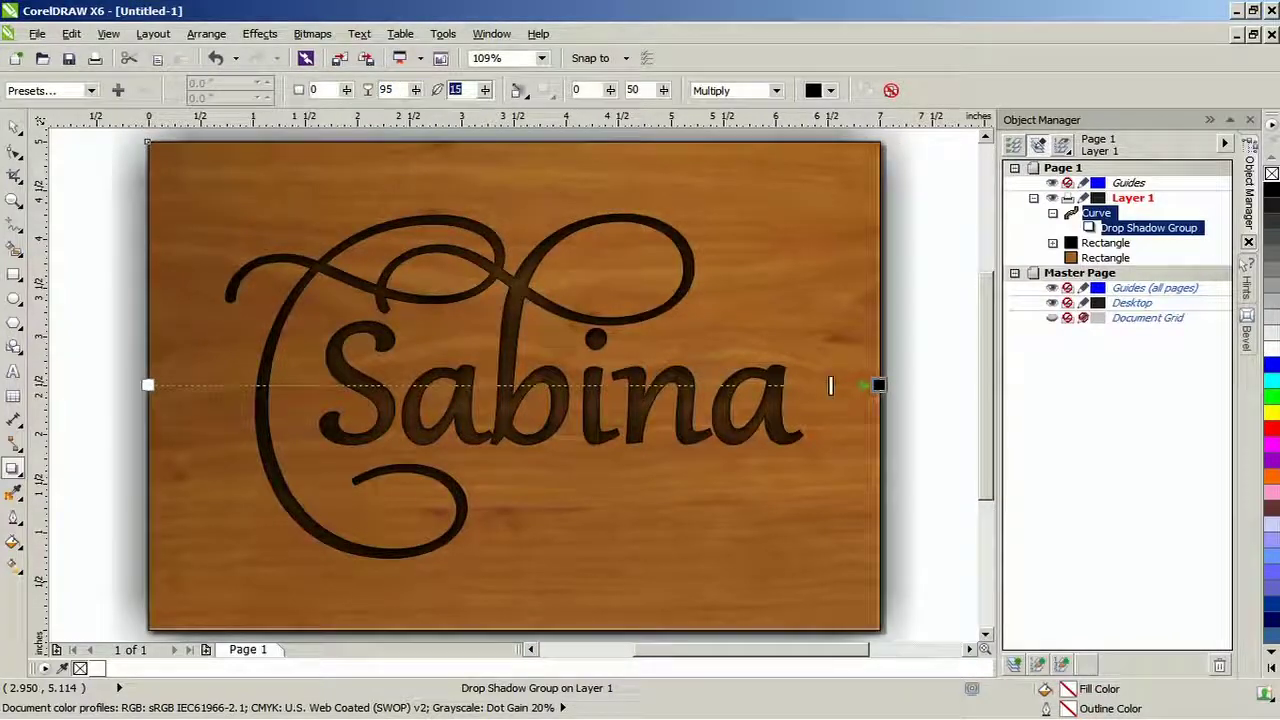
text(2)
key(Return)
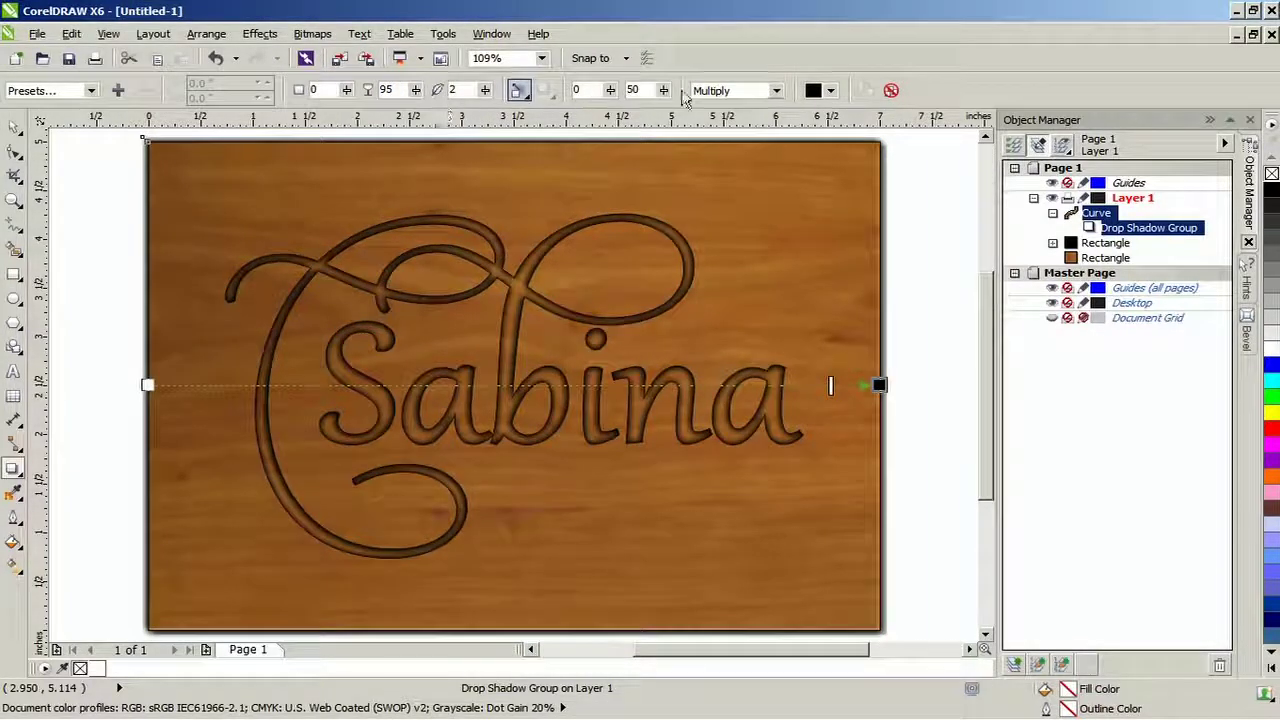
click(710, 90)
click(715, 103)
click(830, 90)
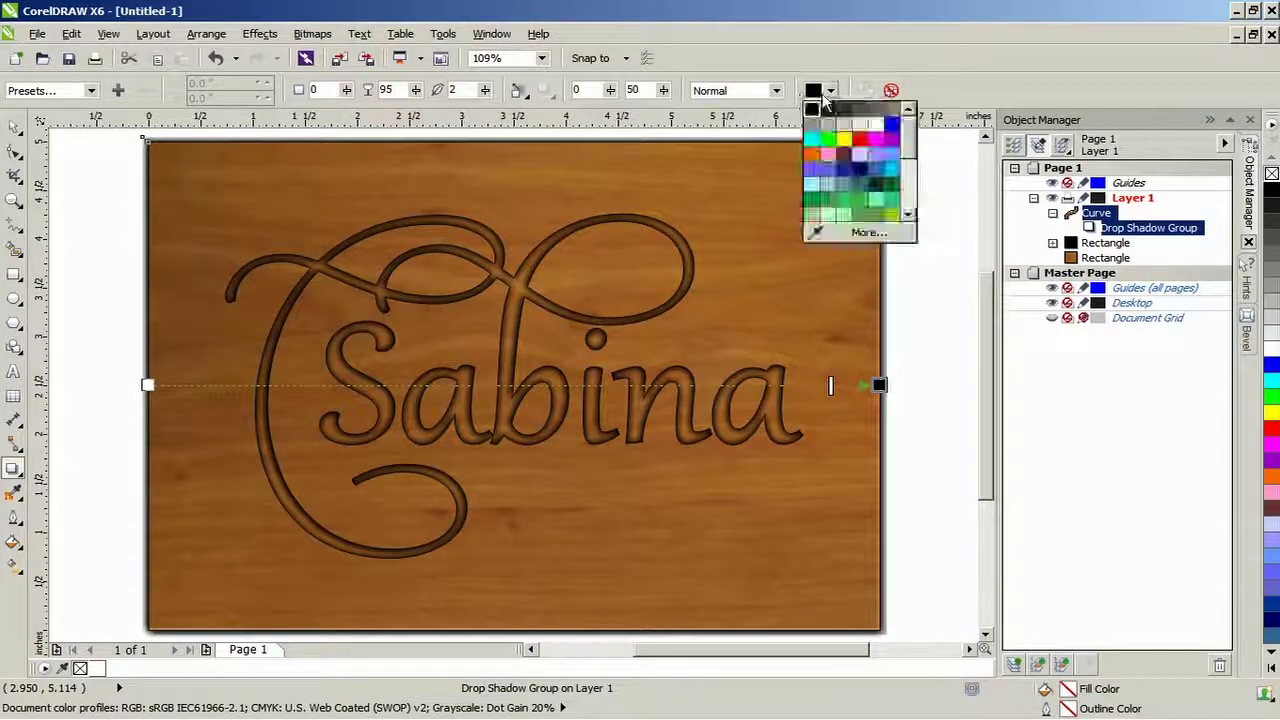
click(876, 124)
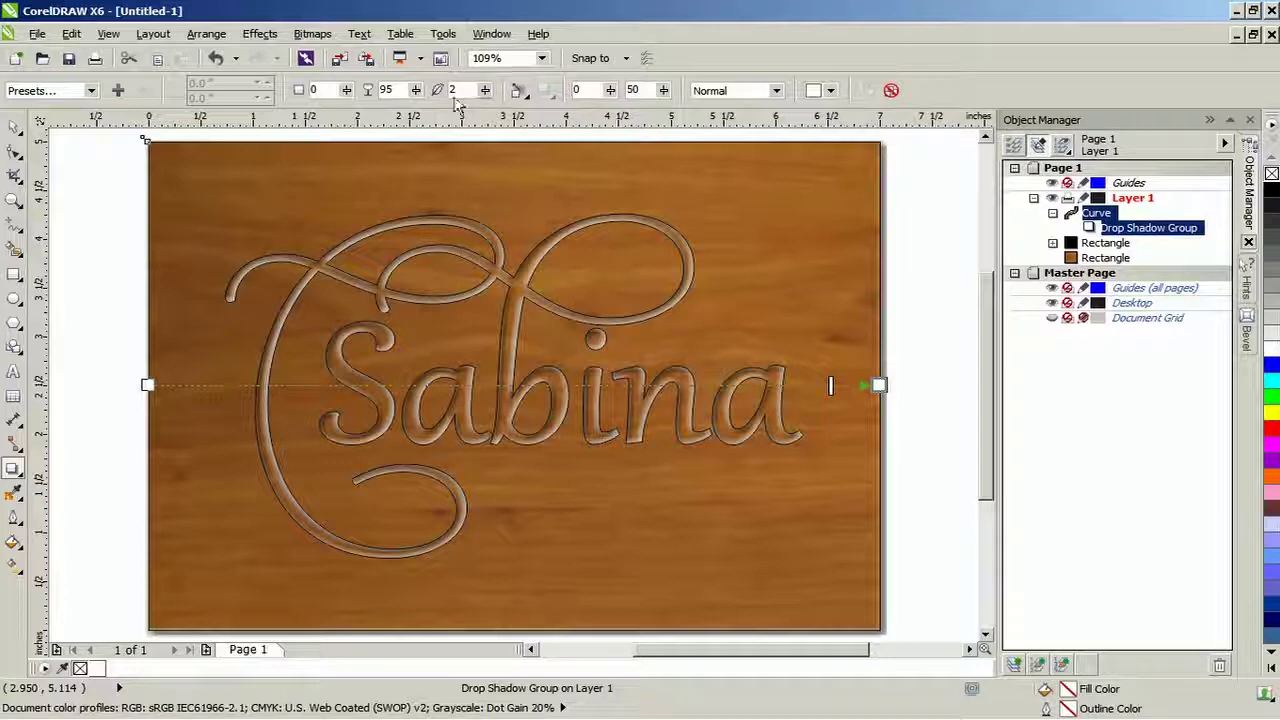
Step: Break the white shadow off the lettering and convert it to a 300 dpi RGB bitmap
click(206, 33)
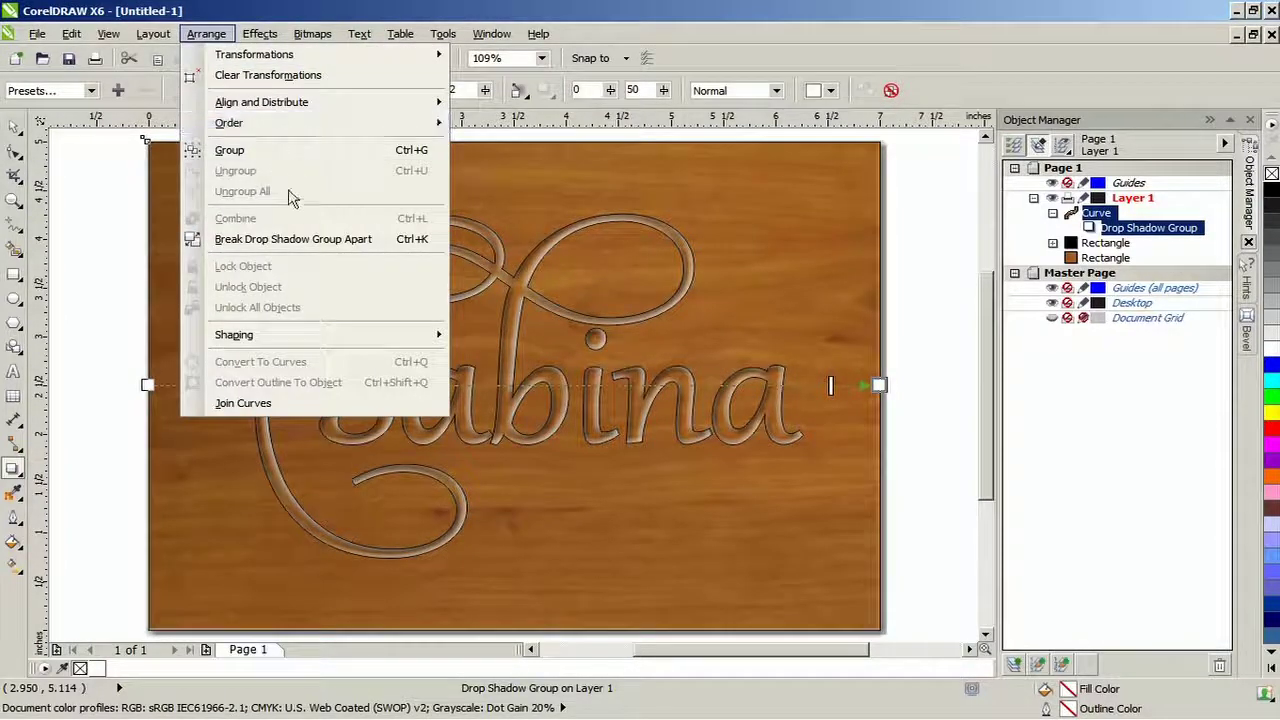
click(303, 244)
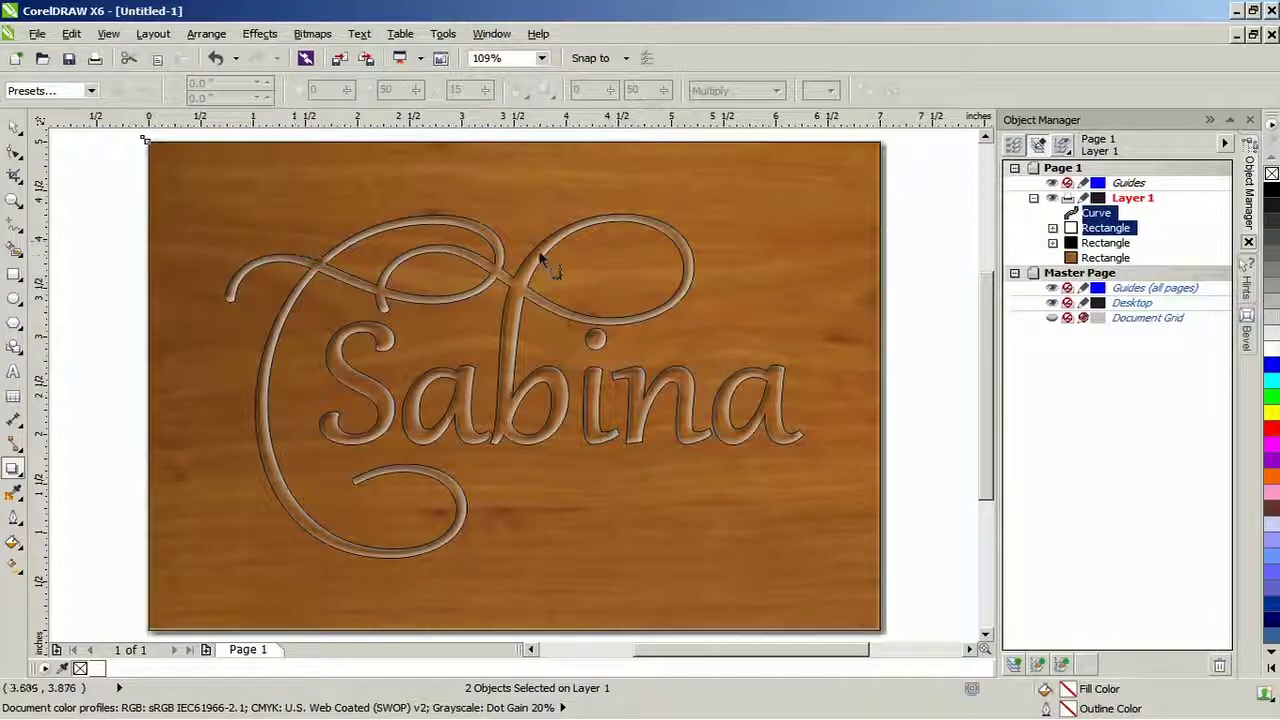
click(1088, 232)
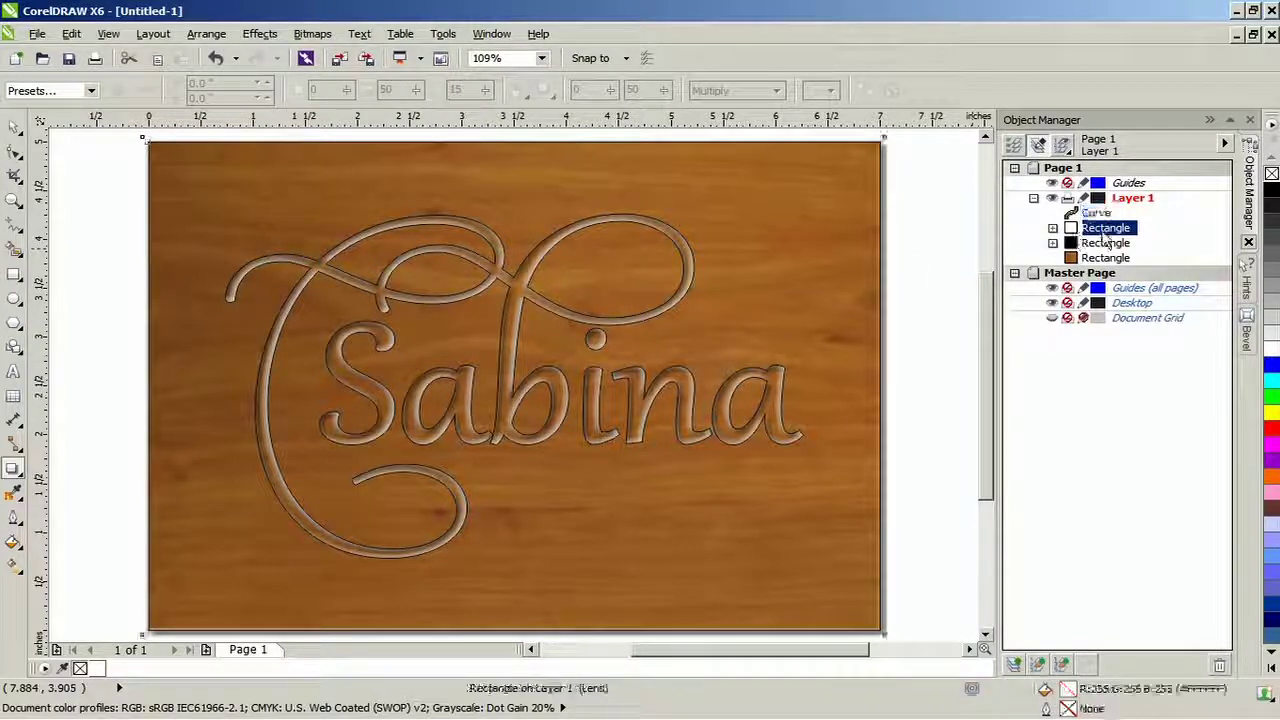
click(312, 33)
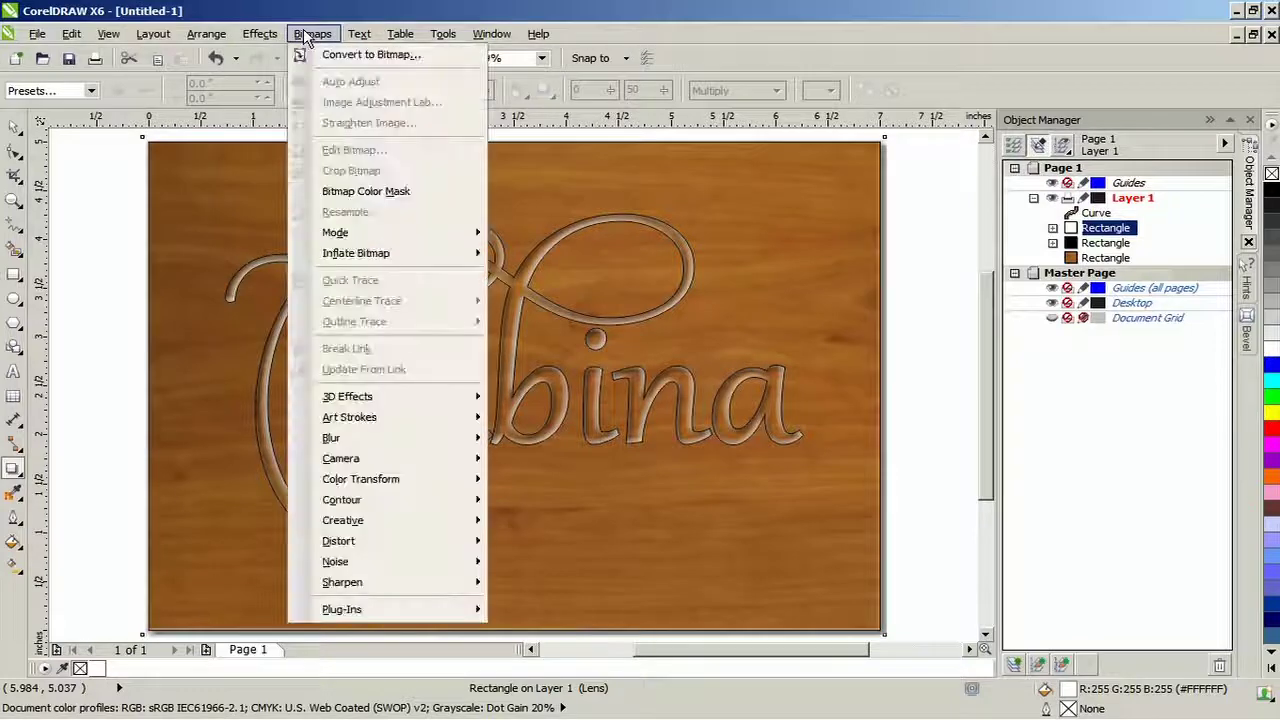
click(360, 56)
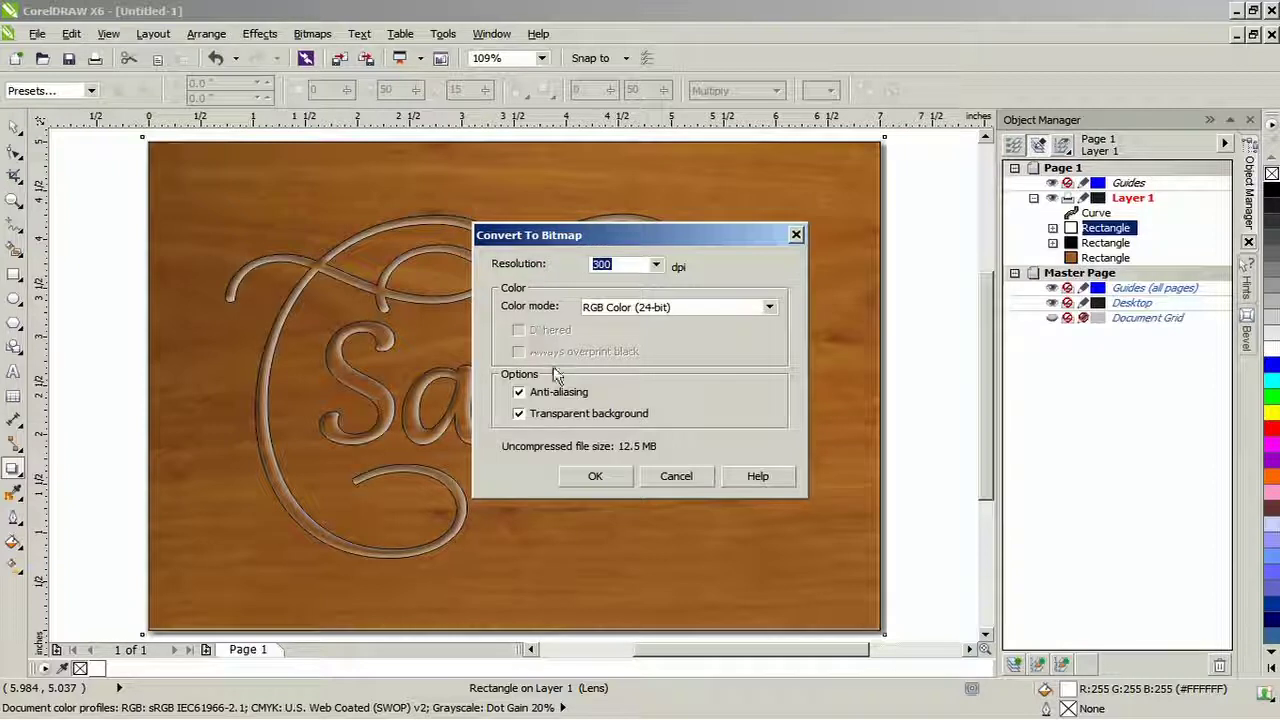
click(597, 477)
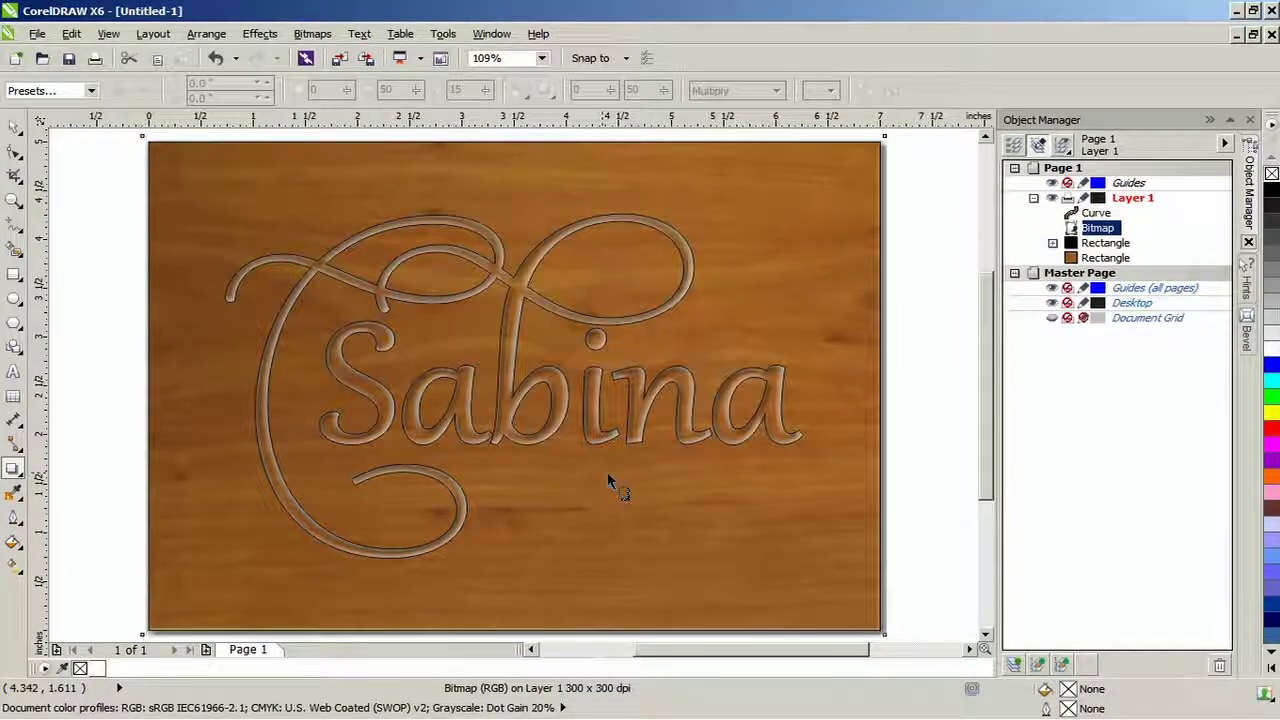
Step: Give the white highlight uniform transparency 20 and nudge it up-left to 3.47, 2.53 inches
click(13, 467)
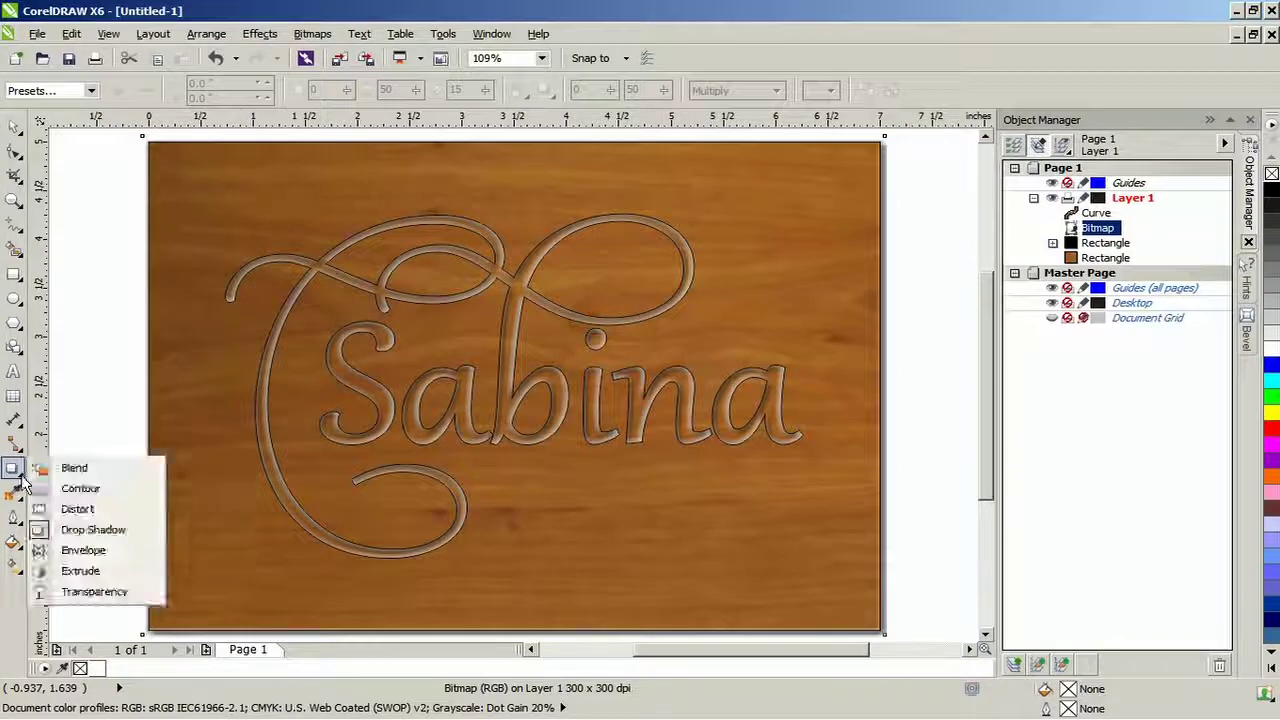
click(95, 591)
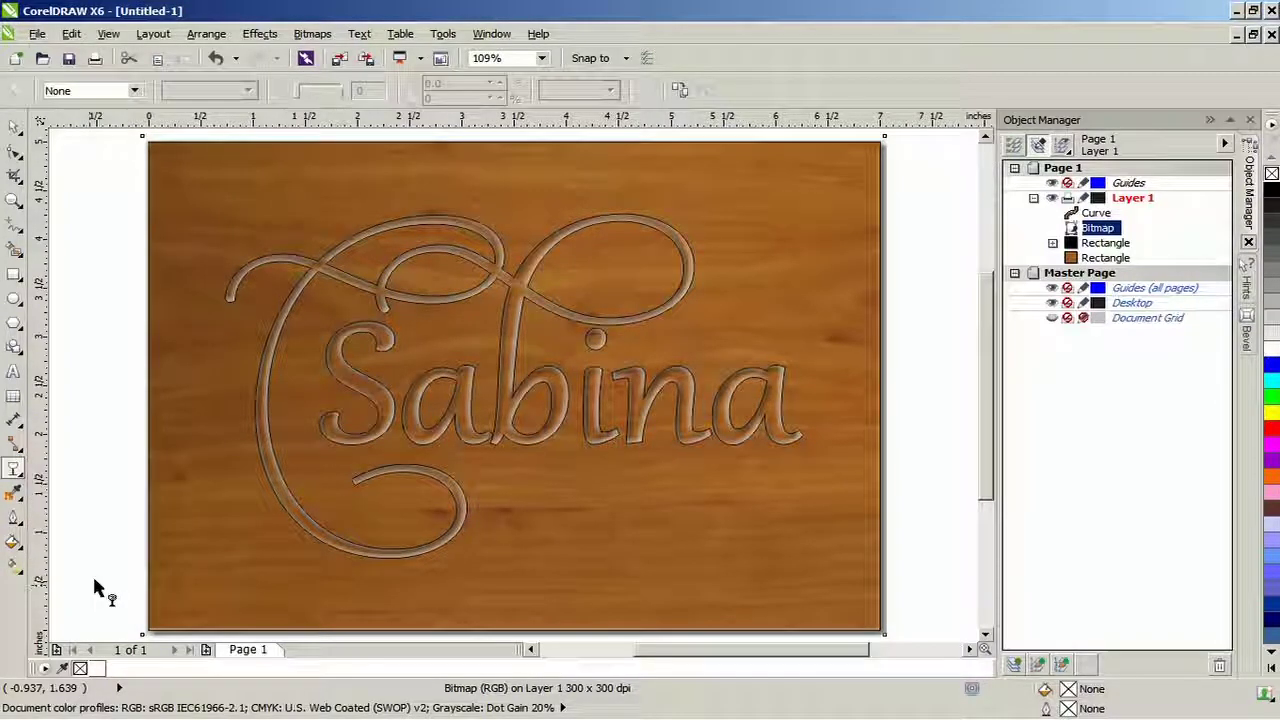
click(134, 90)
click(120, 106)
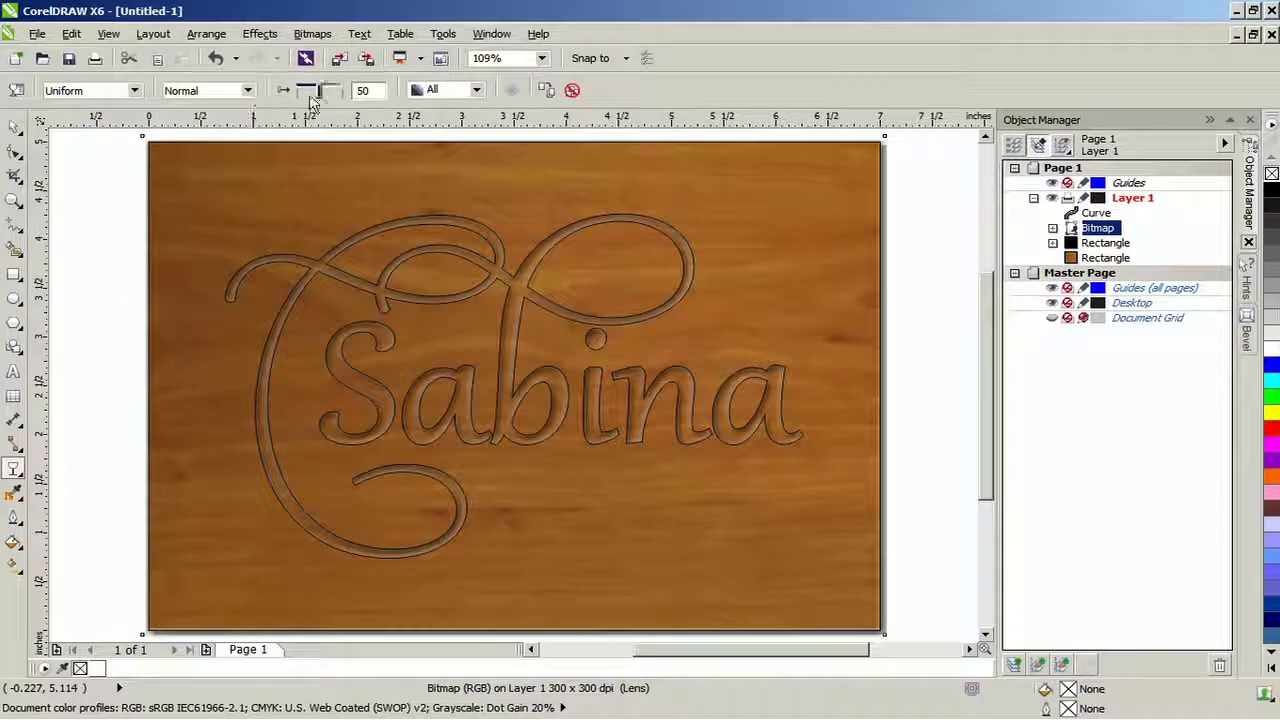
drag(320, 91, 312, 98)
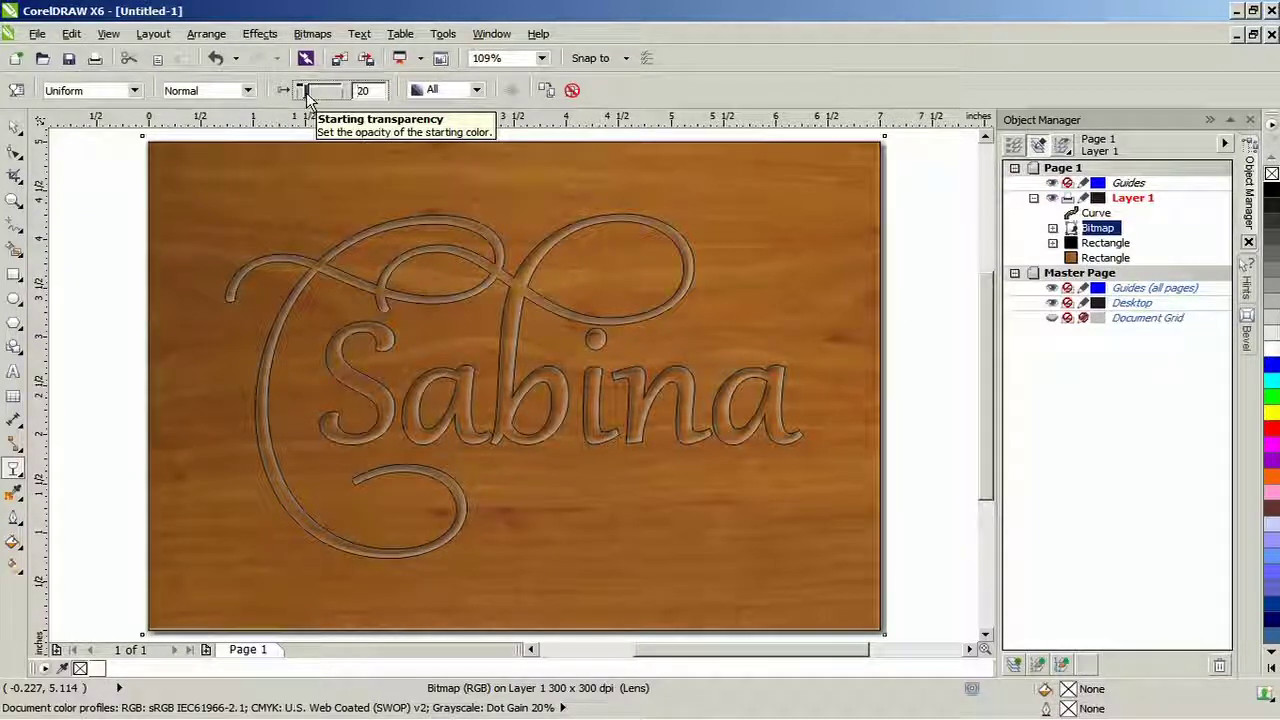
click(14, 128)
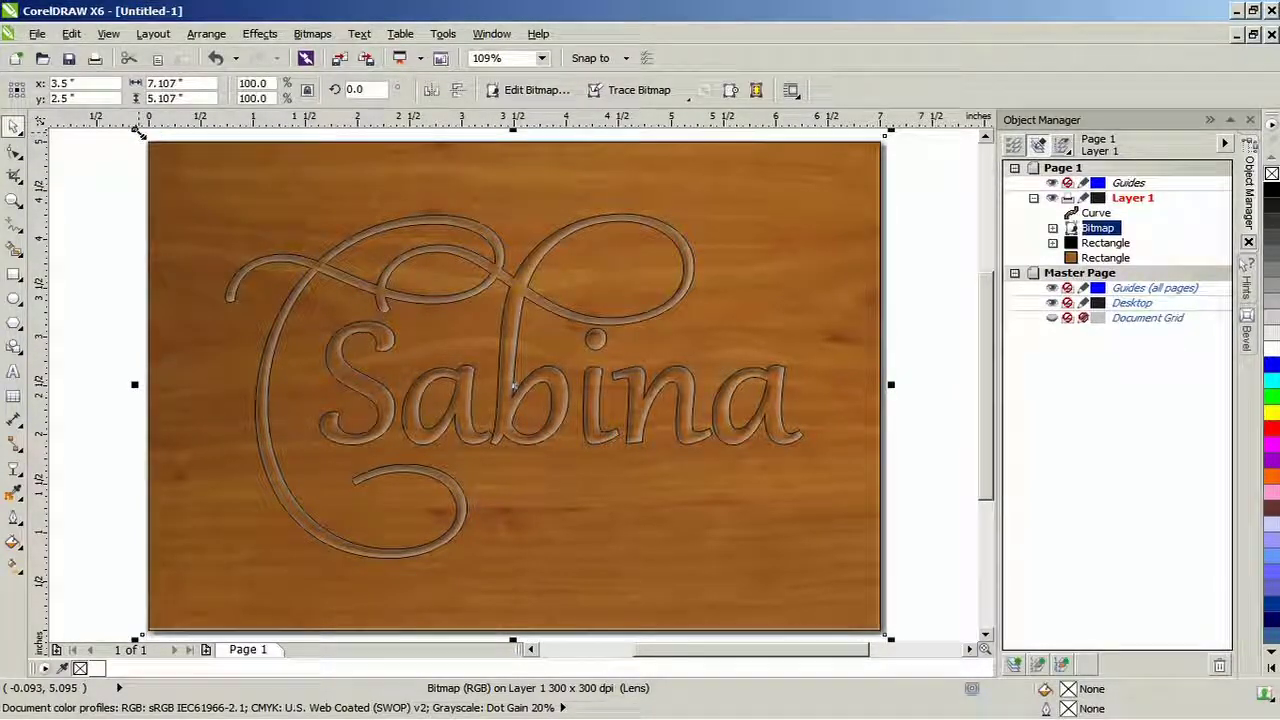
drag(137, 131, 138, 133)
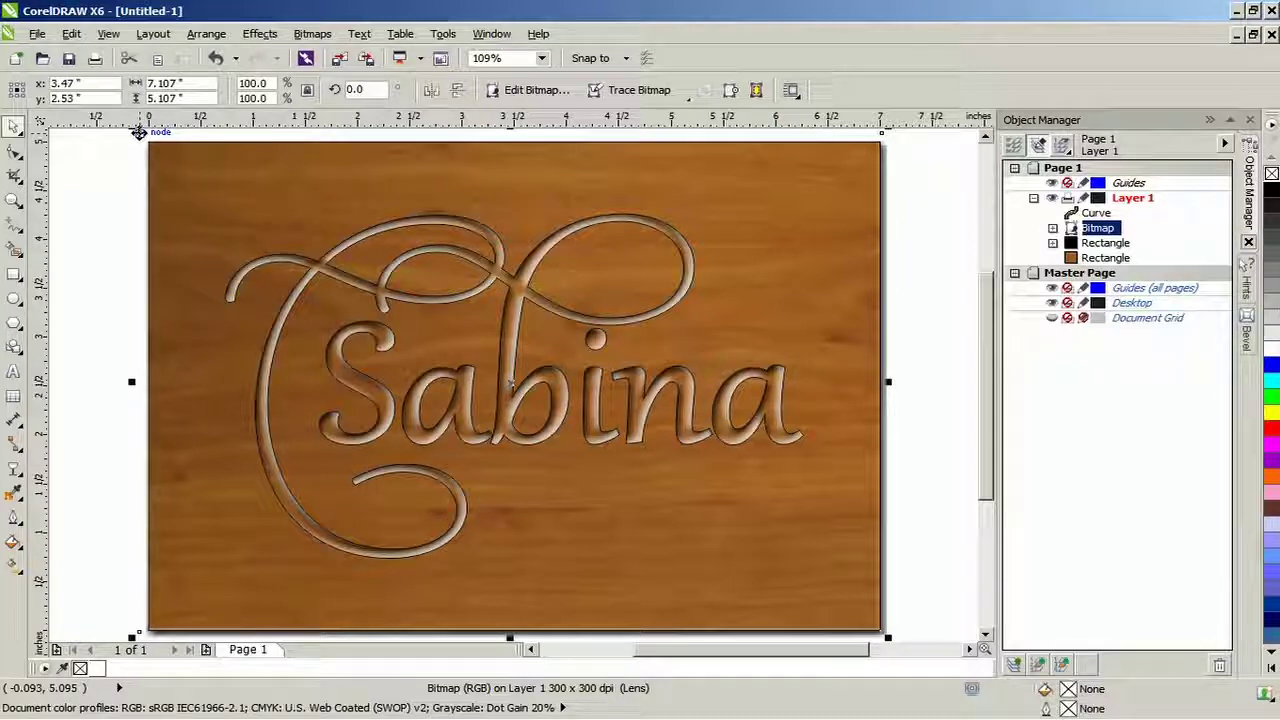
Step: Select all four wood and lettering objects and group them
double_click(15, 128)
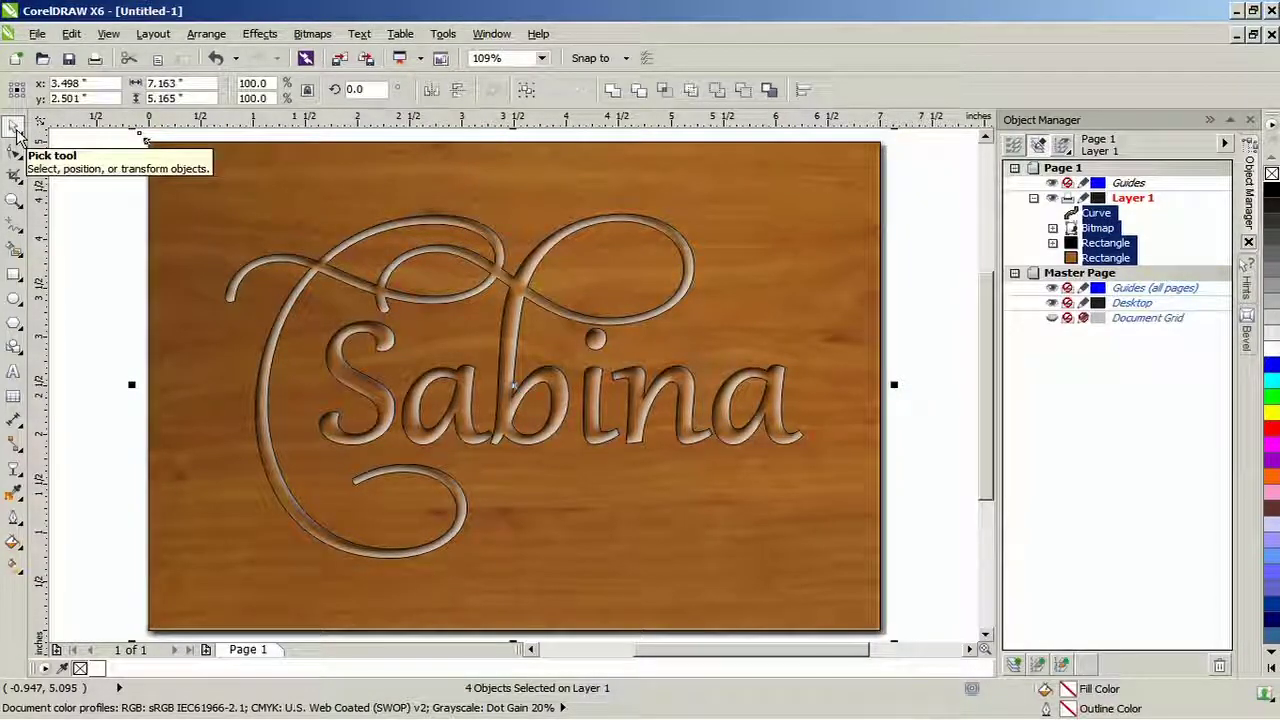
click(206, 33)
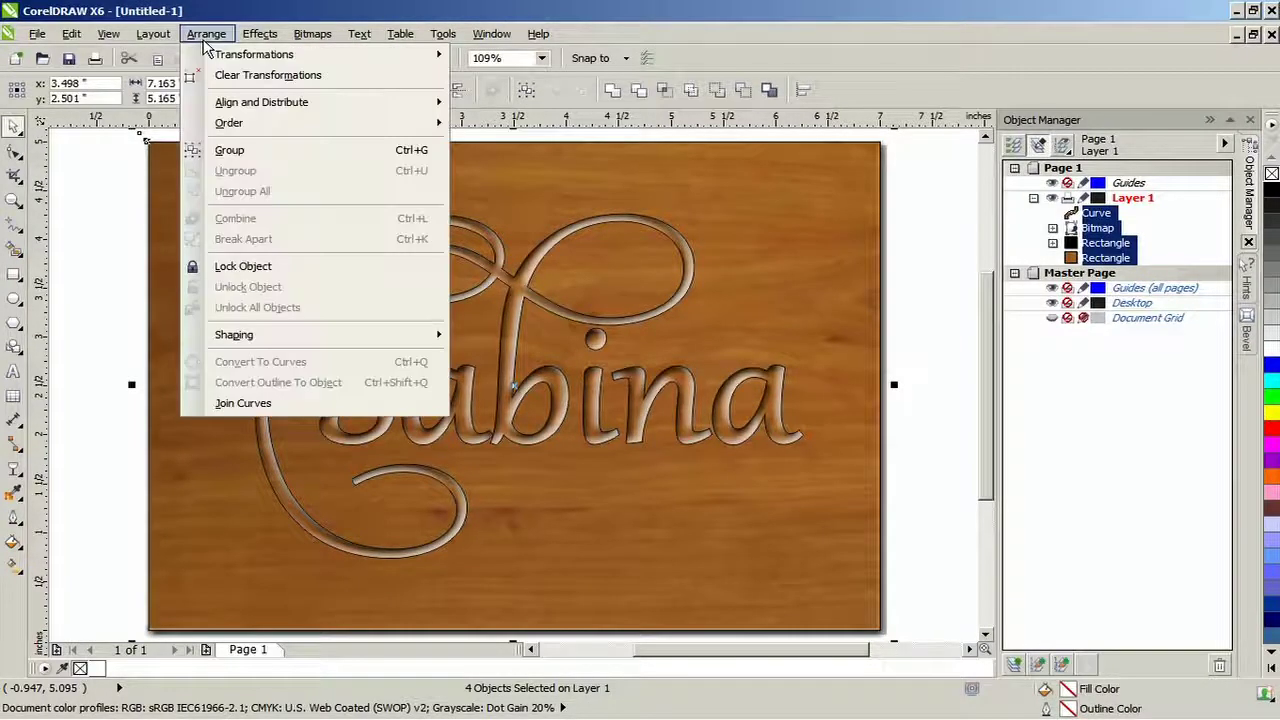
click(271, 153)
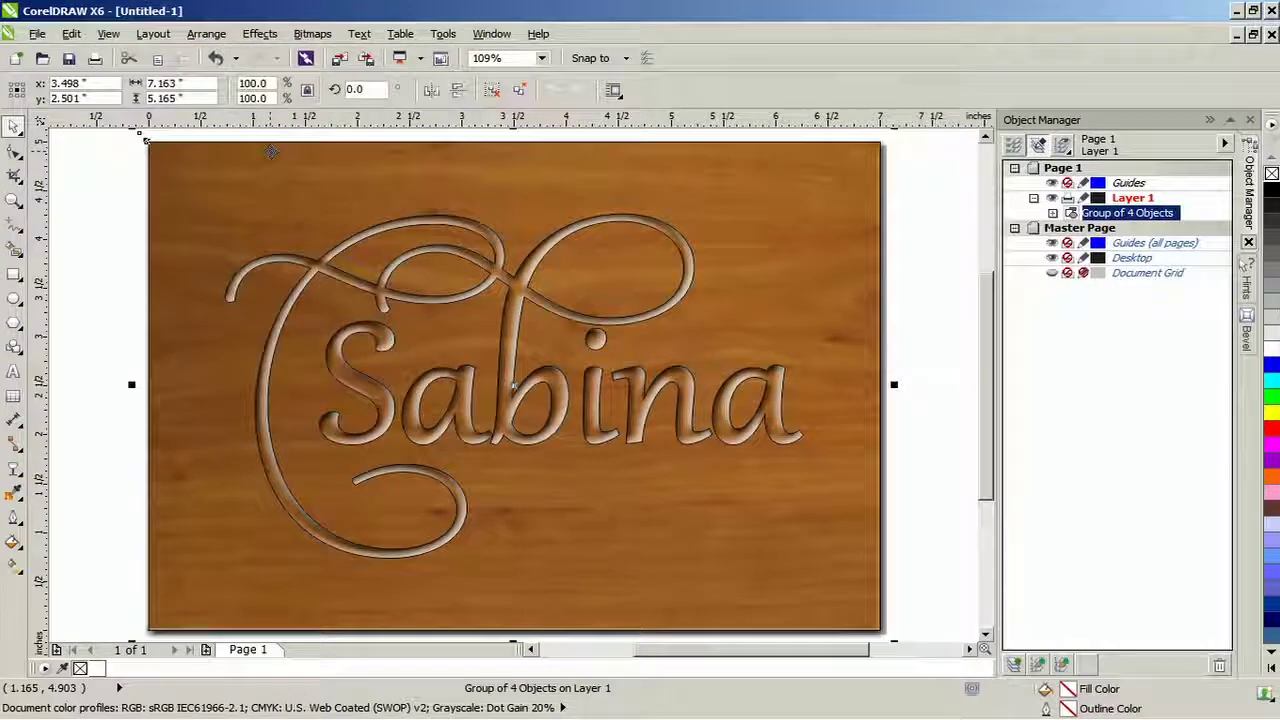
Step: Add a page-sized rectangle scaled to 95% (6.65 x 4.75 in) and move the wood group right
double_click(15, 277)
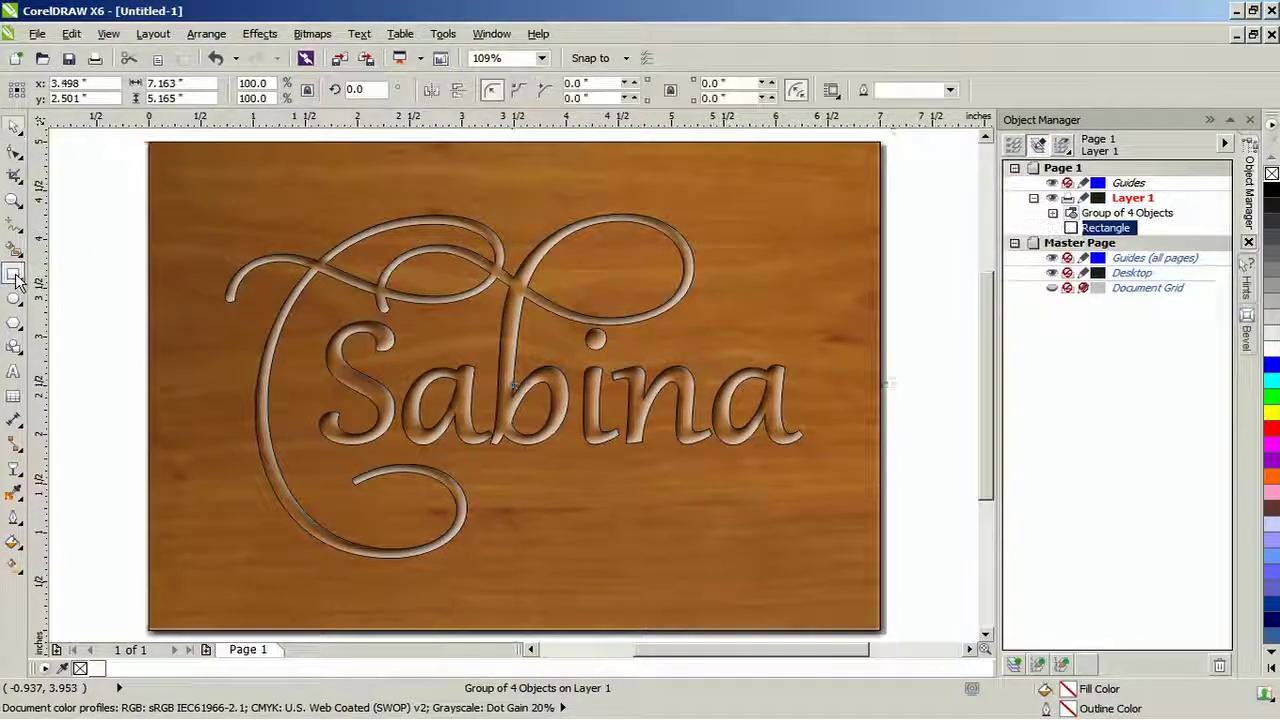
double_click(255, 83)
text(95)
key(Return)
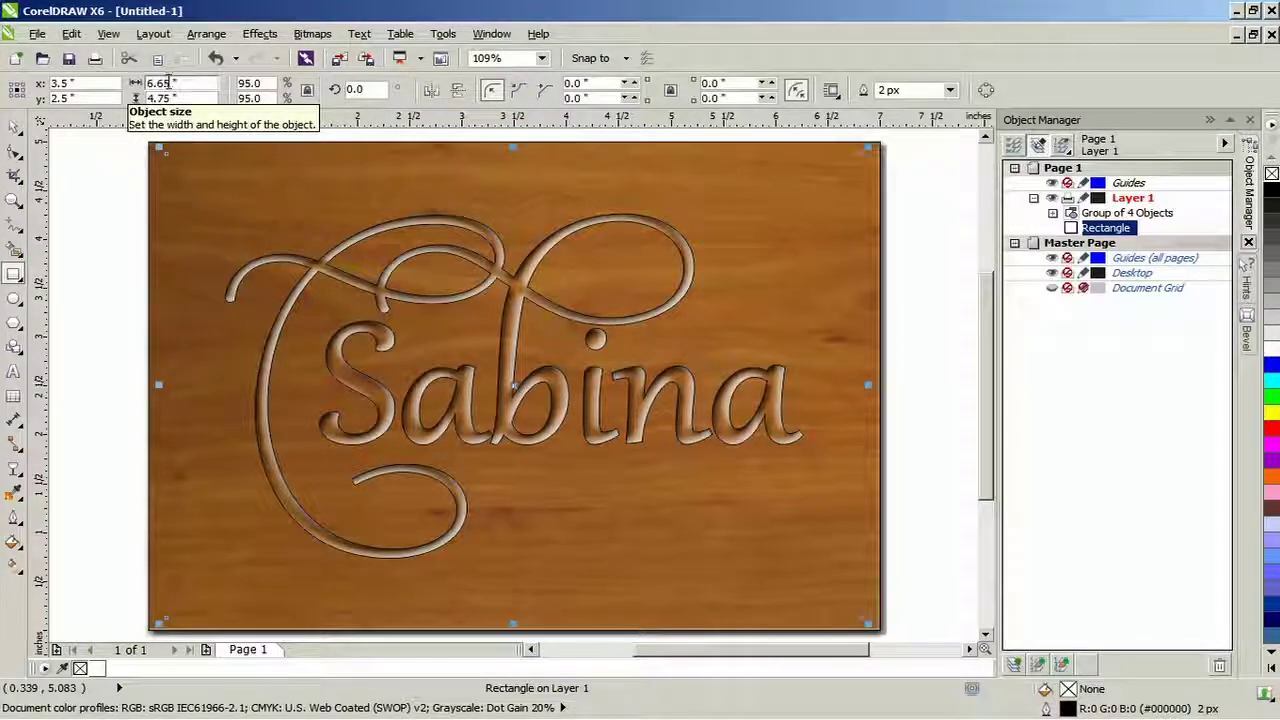
drag(180, 122, 178, 134)
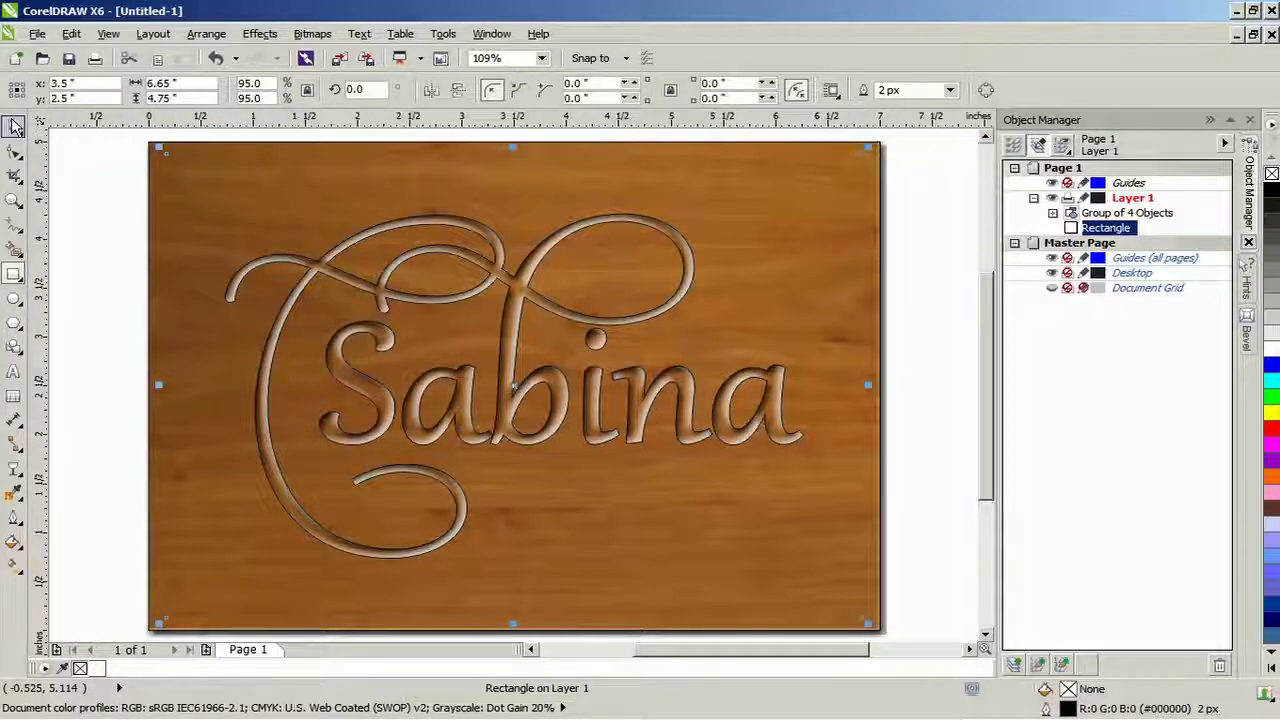
click(1127, 213)
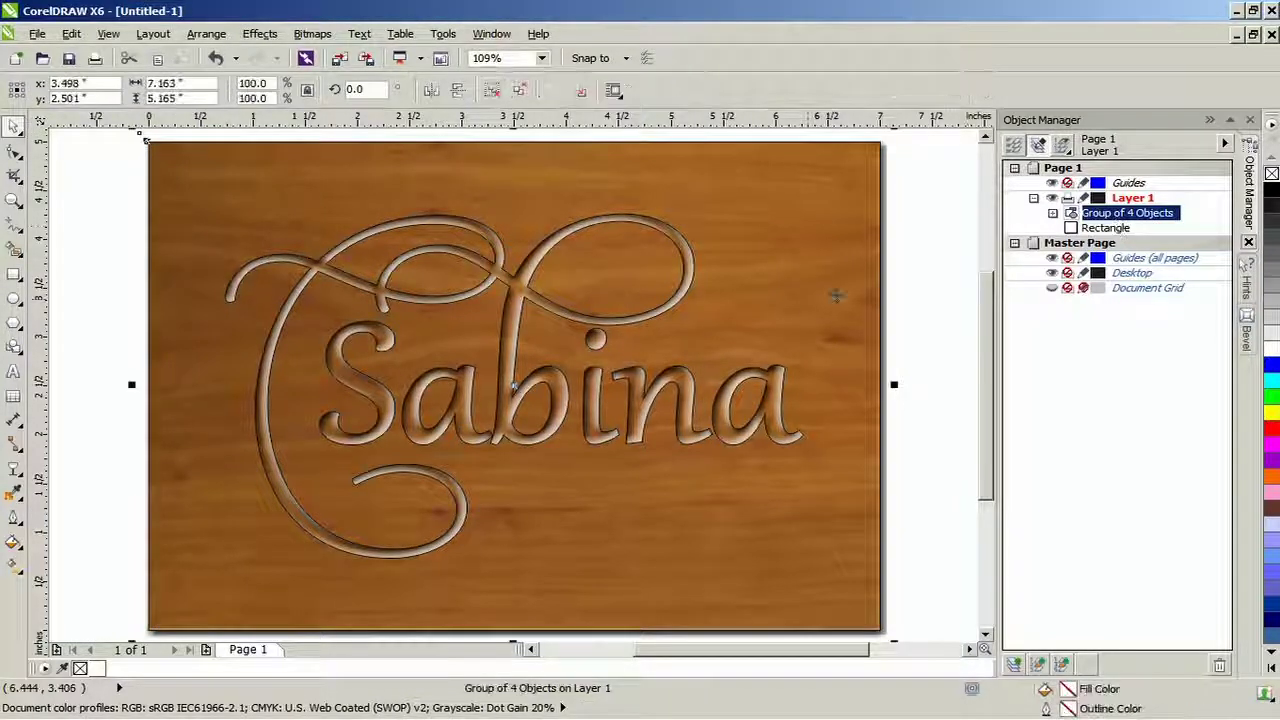
drag(512, 388, 885, 386)
Step: PowerClip the wood group inside the 6.65 x 4.75 inch rectangle and zoom to fit
right_click(628, 278)
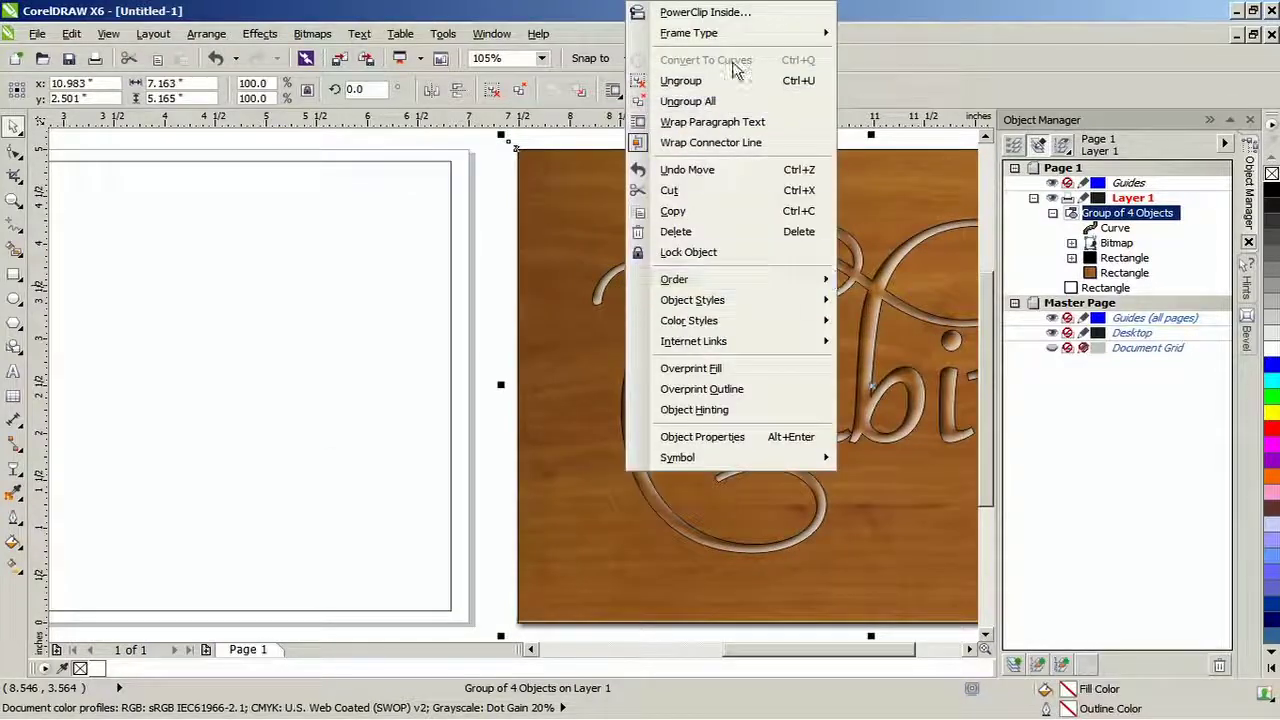
click(705, 12)
click(100, 382)
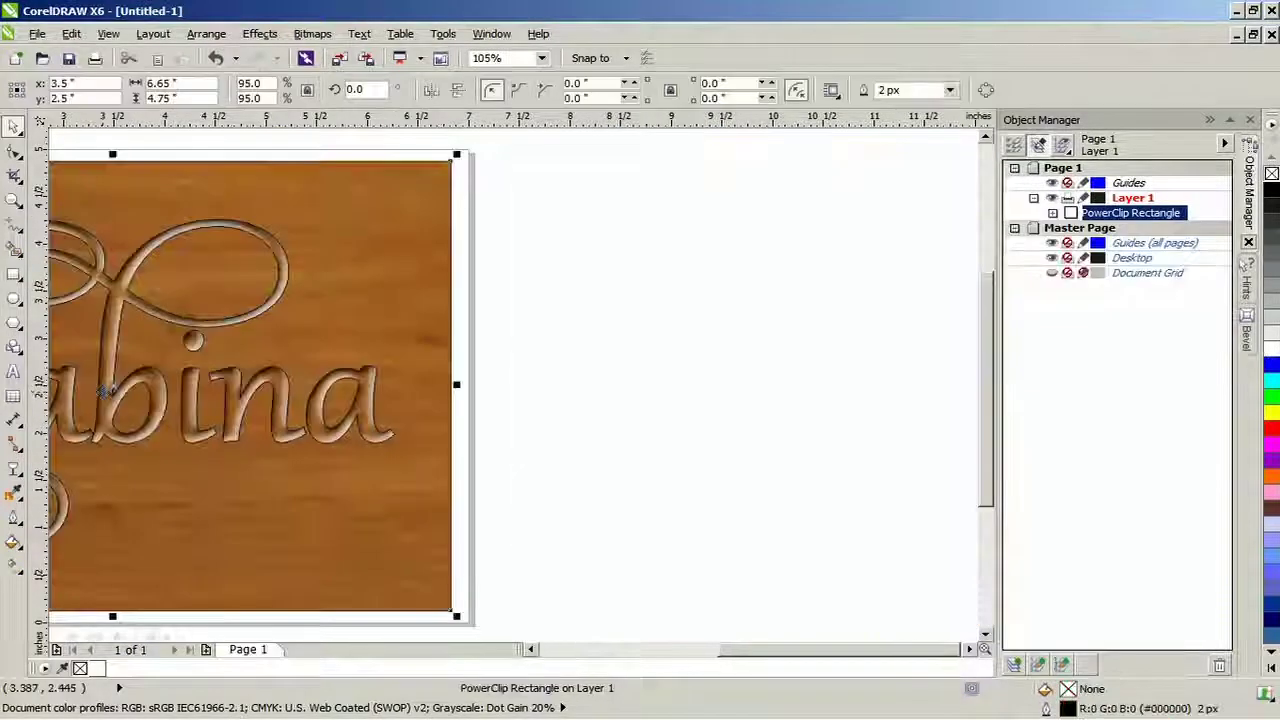
click(542, 60)
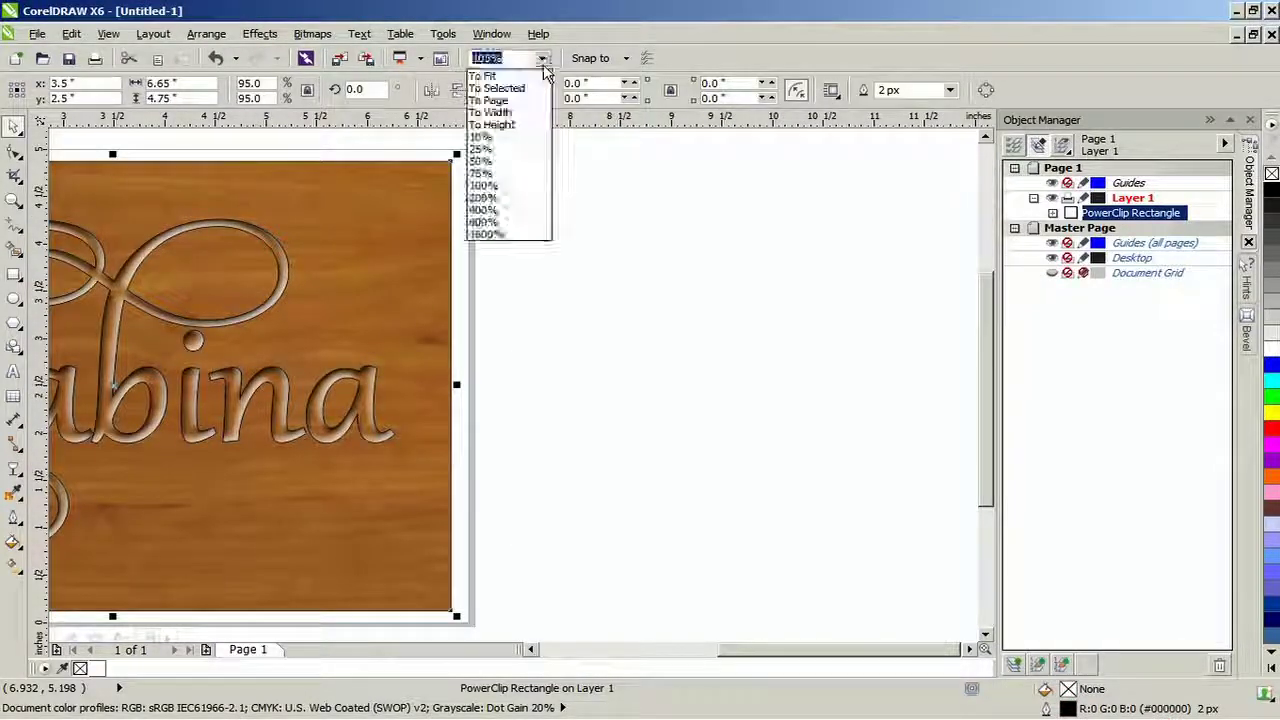
click(540, 77)
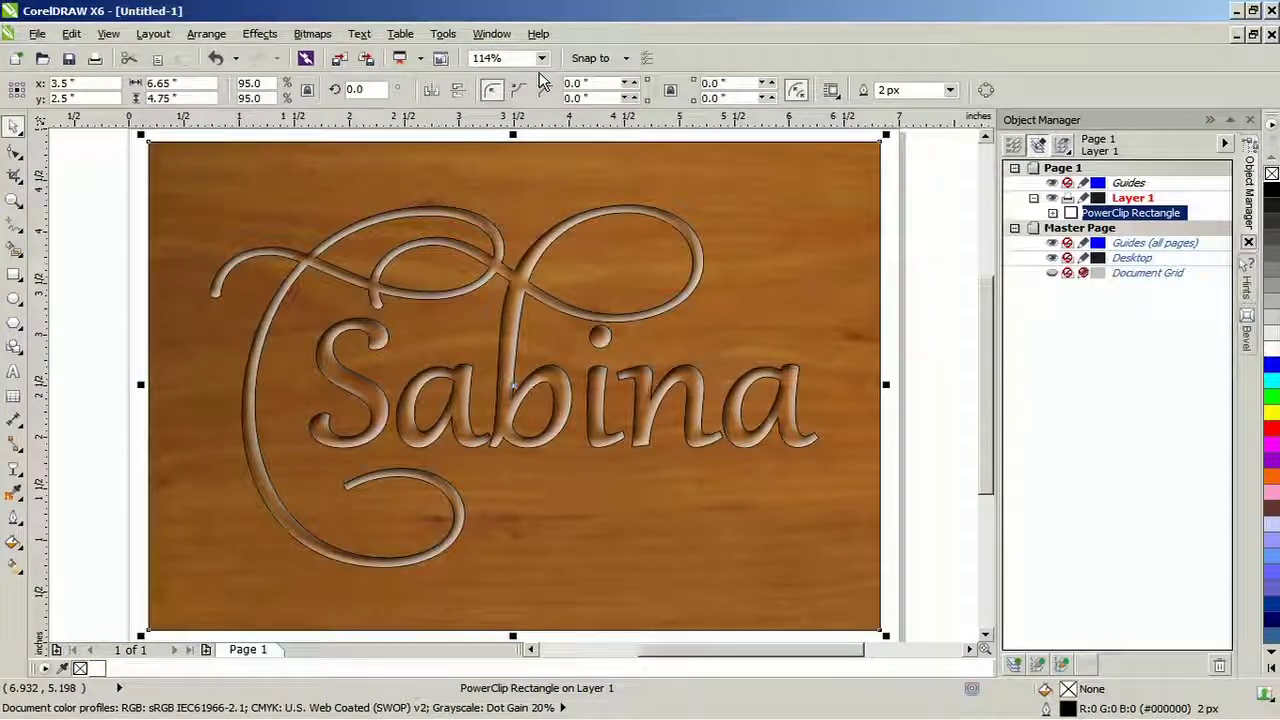